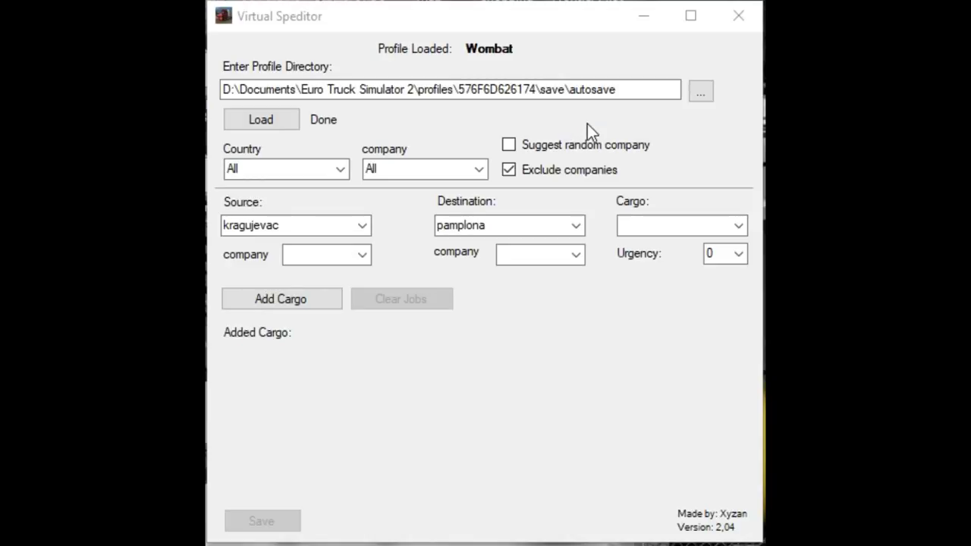
Examine the choices offered by the country filter and the source city list without changing them
click(340, 168)
scroll(339, 173, down, 2)
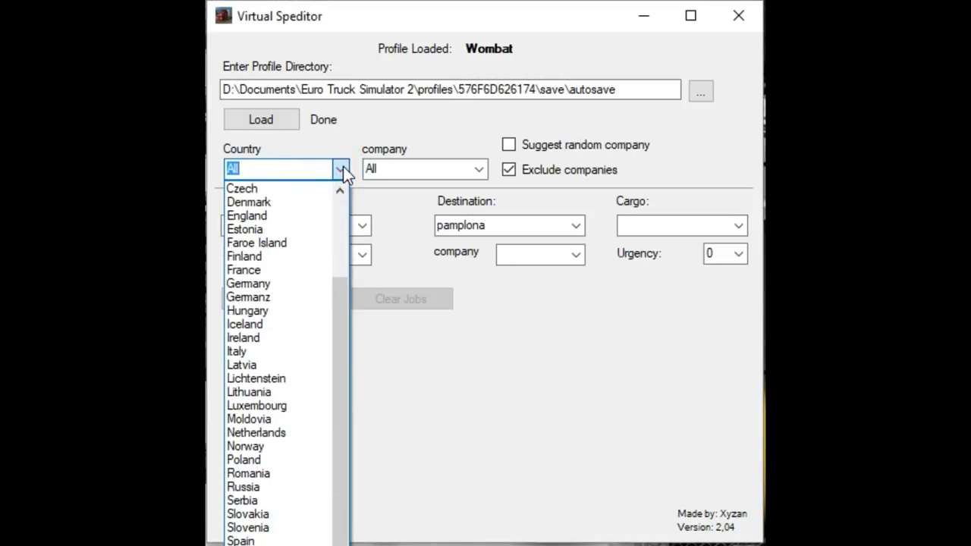
click(343, 166)
click(362, 225)
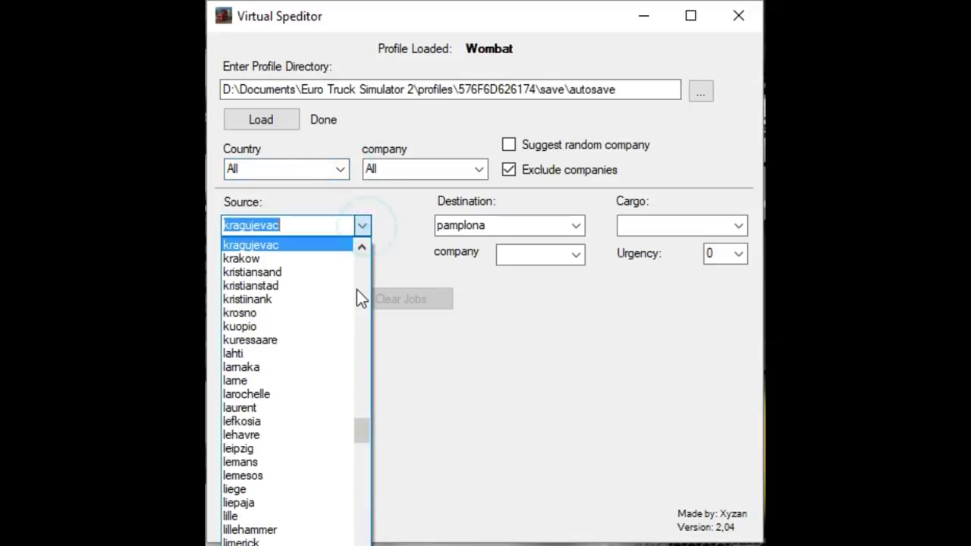
scroll(357, 292, down, 2)
click(545, 327)
Examine the available cargo types, source companies and urgency levels without selecting any
click(738, 225)
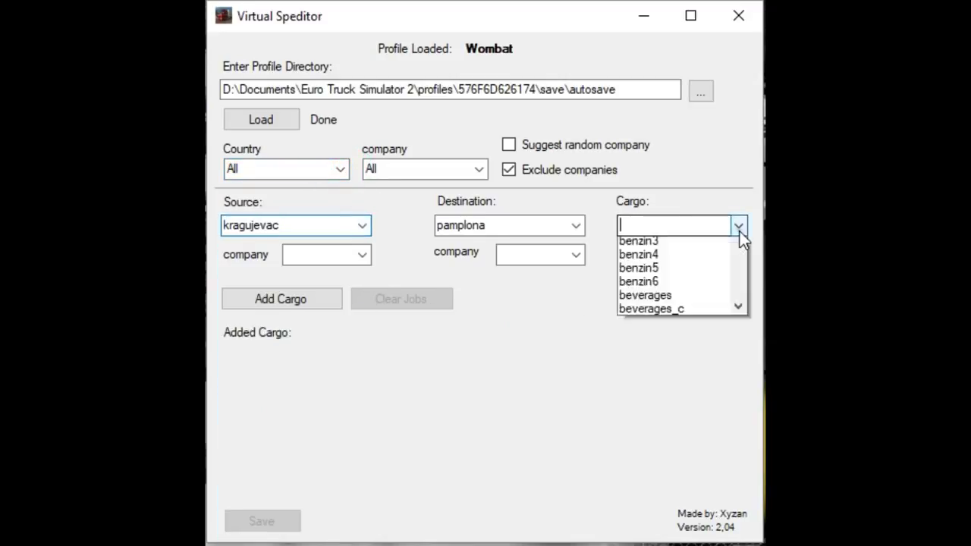
scroll(689, 321, down, 3)
click(563, 328)
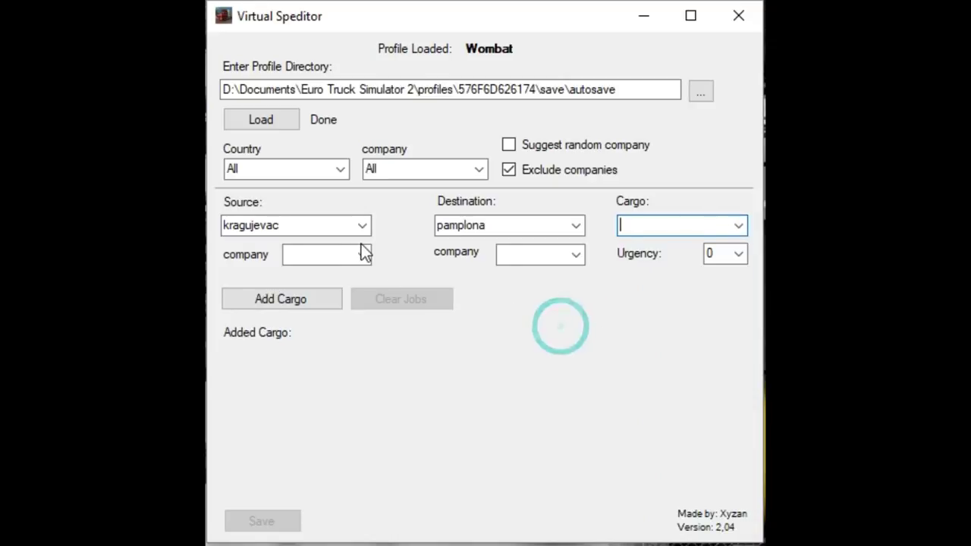
click(362, 255)
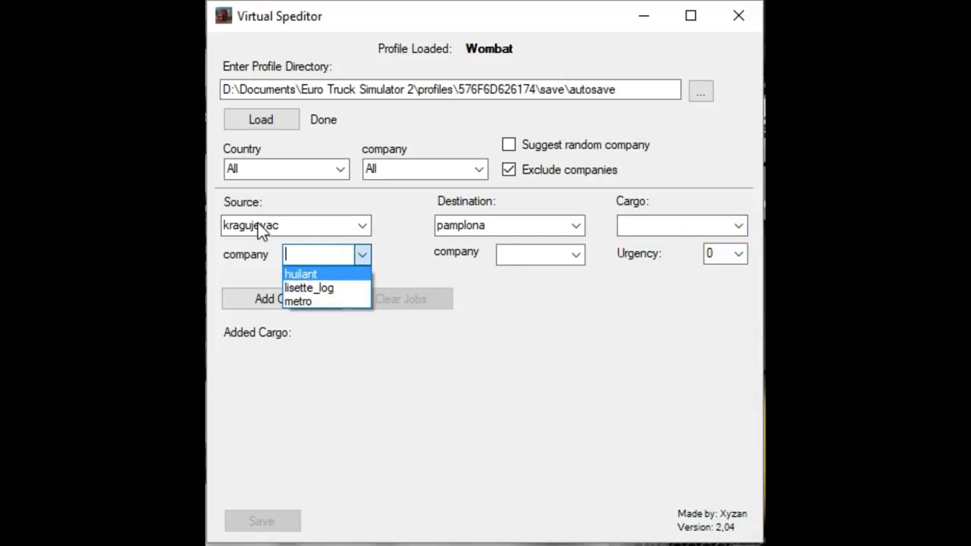
click(581, 357)
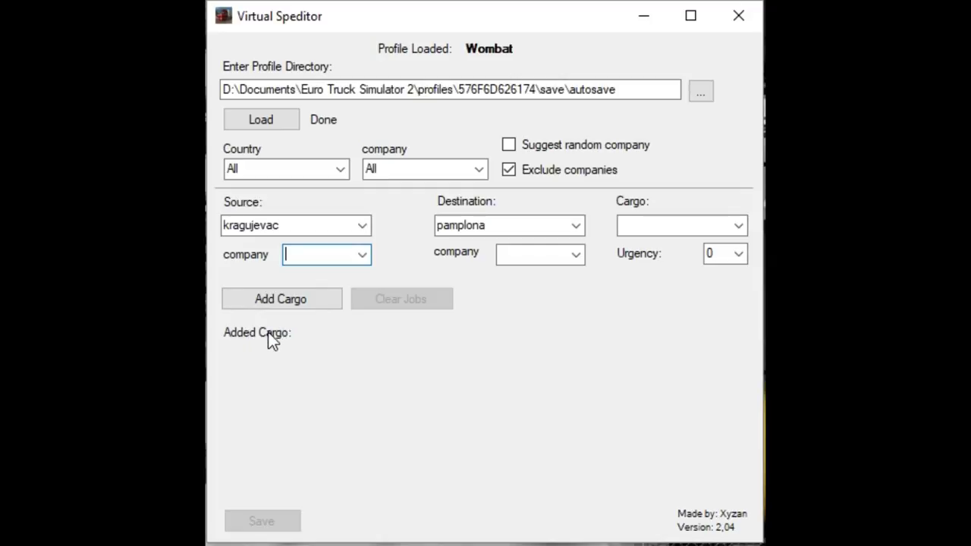
click(742, 256)
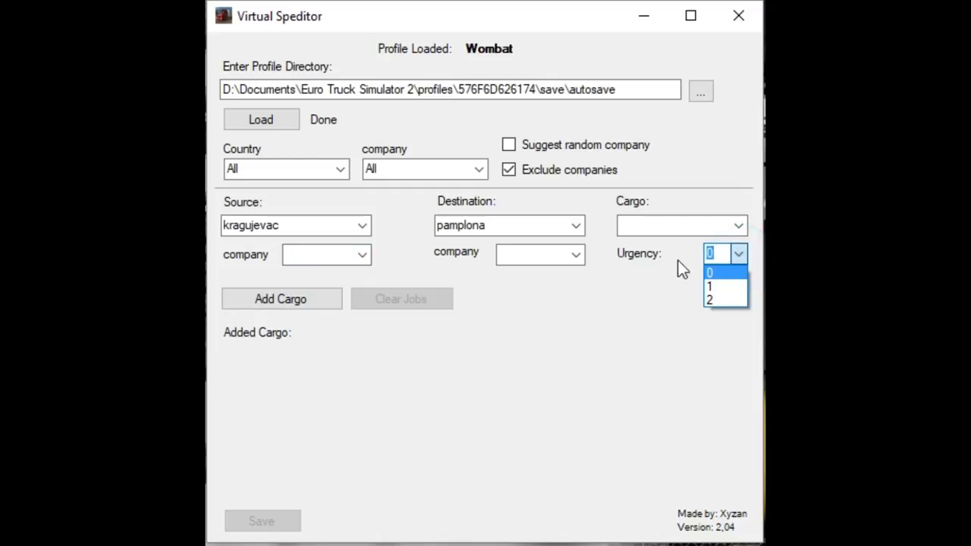
click(640, 288)
mouse_move(740, 259)
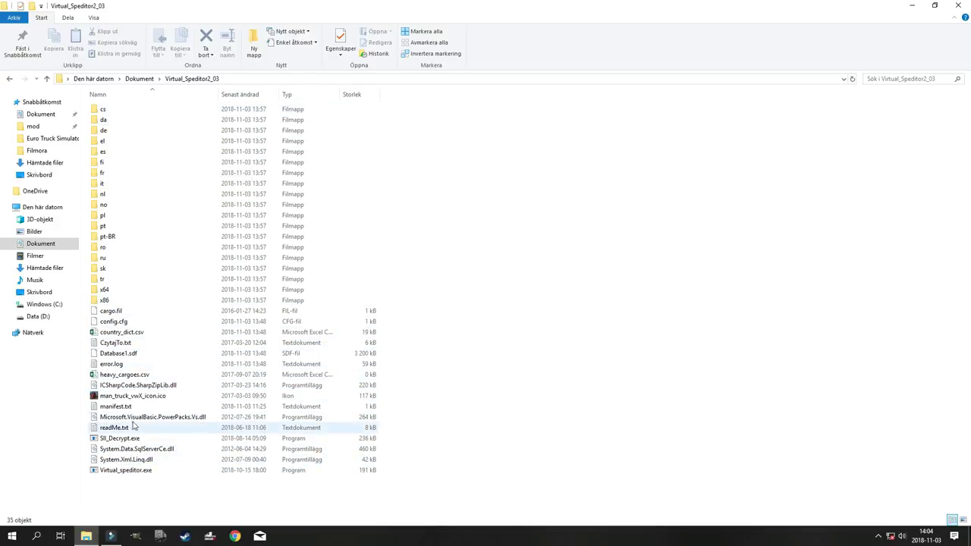
Launch Virtual_speditor.exe from the Virtual_Speditor2_03 folder and move its window further into the desktop
click(105, 474)
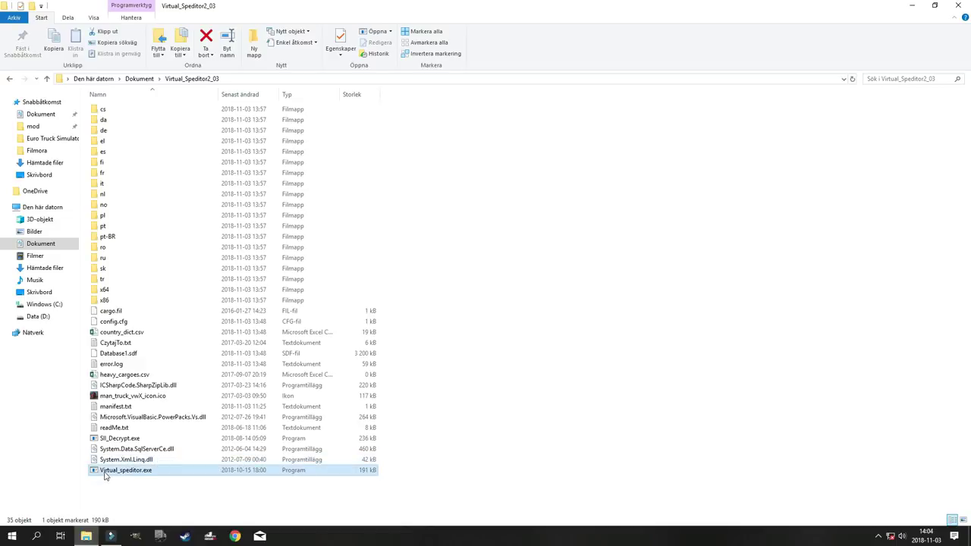
double_click(166, 472)
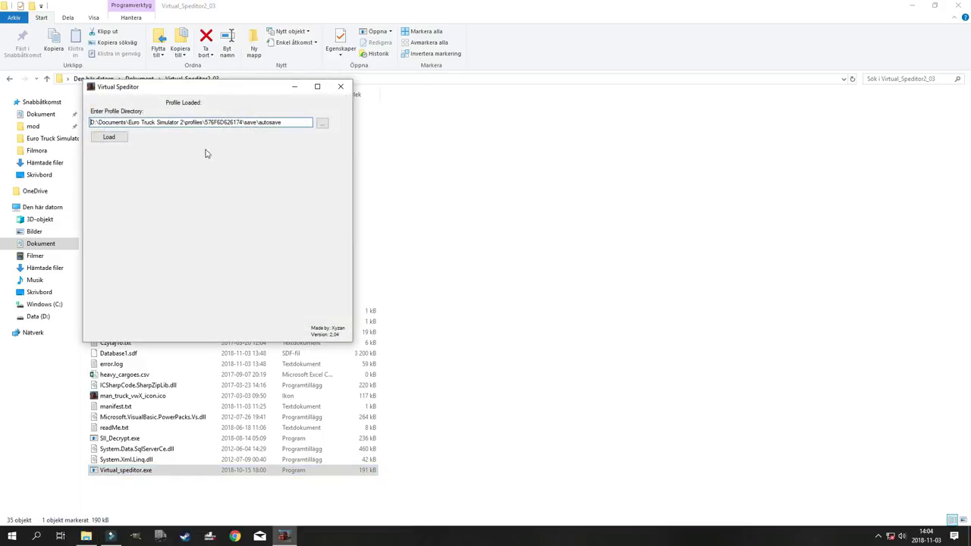
drag(232, 92, 360, 121)
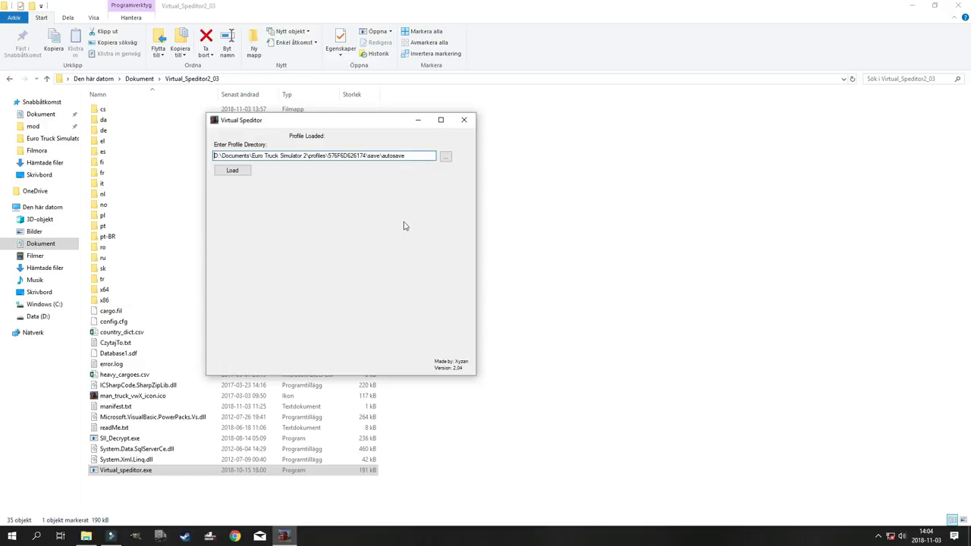
key(Home)
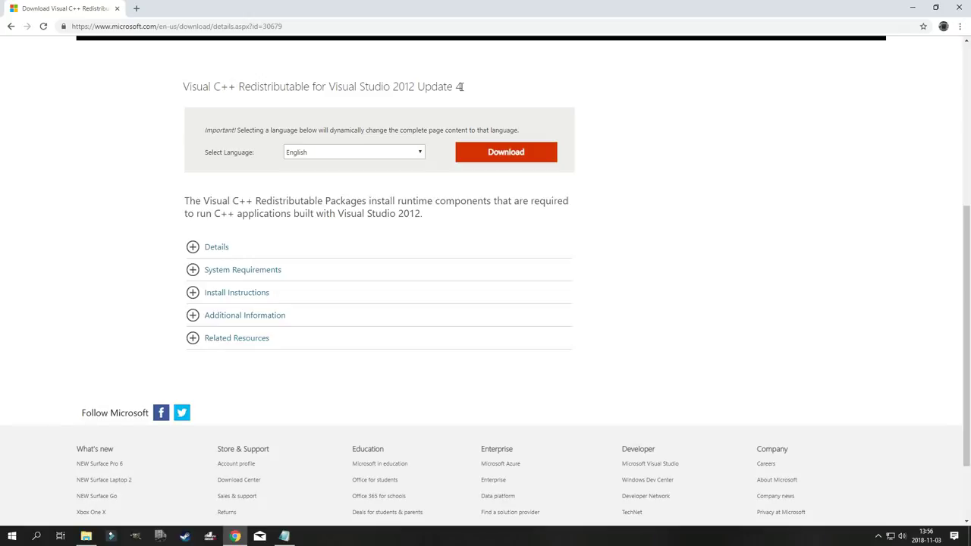
On the Microsoft download page in Chrome, highlight the title Visual C++ Redistributable for Visual Studio 2012 Update 4
drag(460, 86, 316, 86)
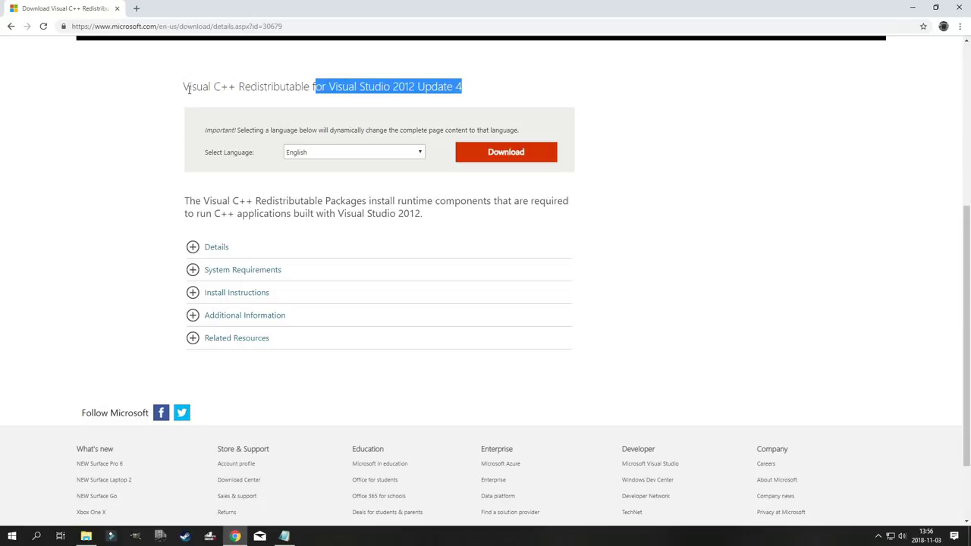
drag(183, 86, 486, 88)
click(486, 88)
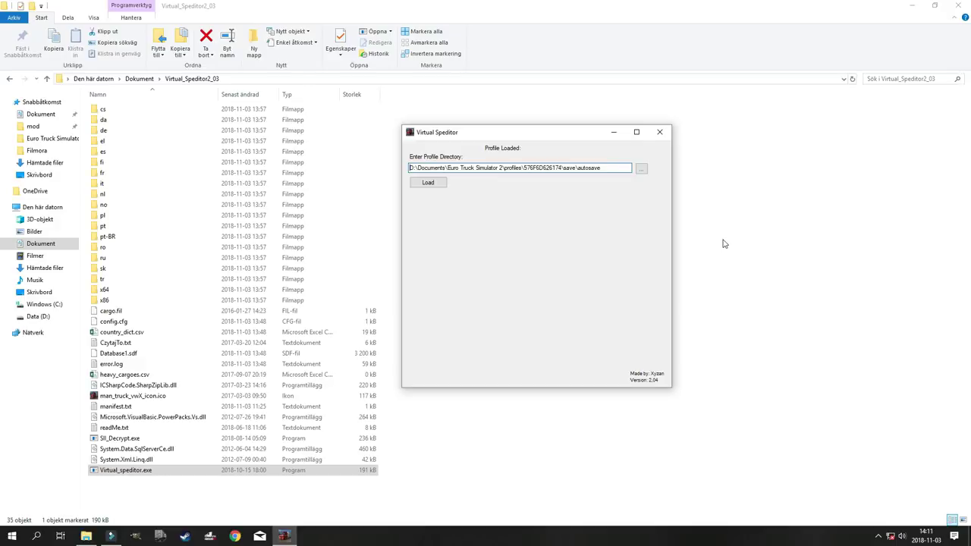
Open the folder browser for the Virtual Speditor profile directory and reposition its window
click(642, 169)
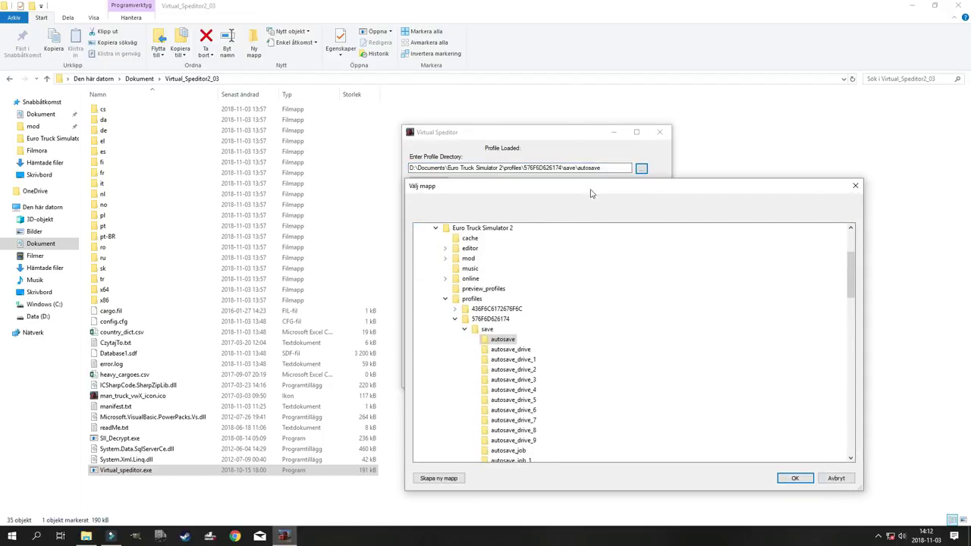
drag(625, 190, 560, 88)
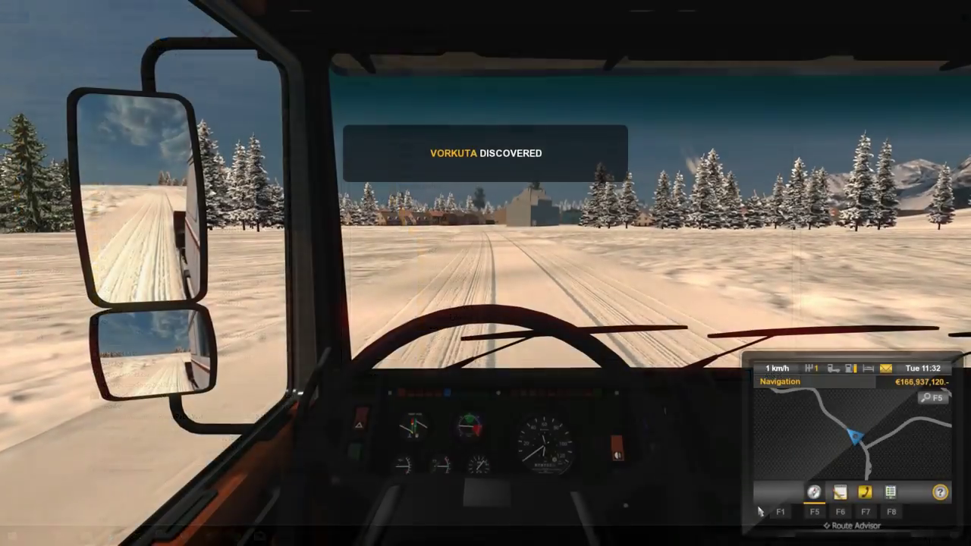
key(w)
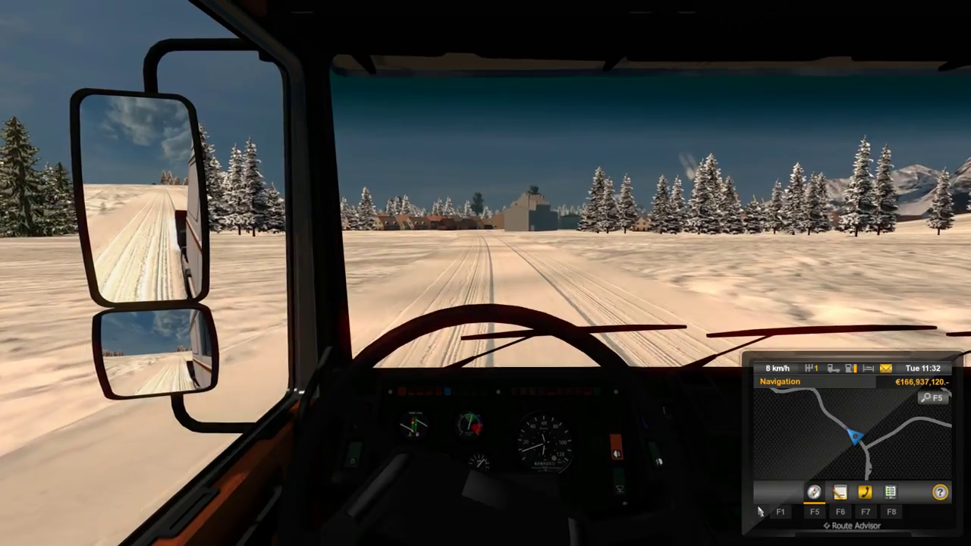
key(w)
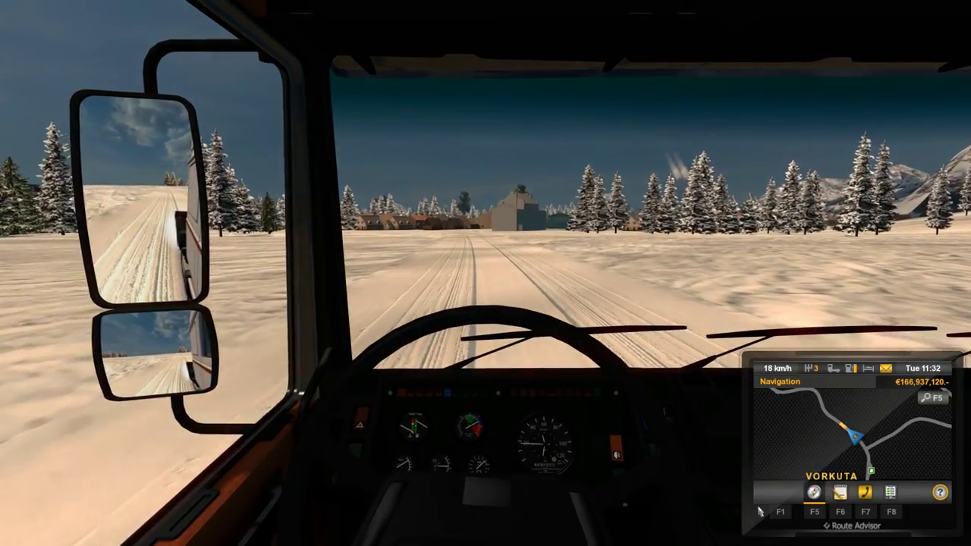
key(w)
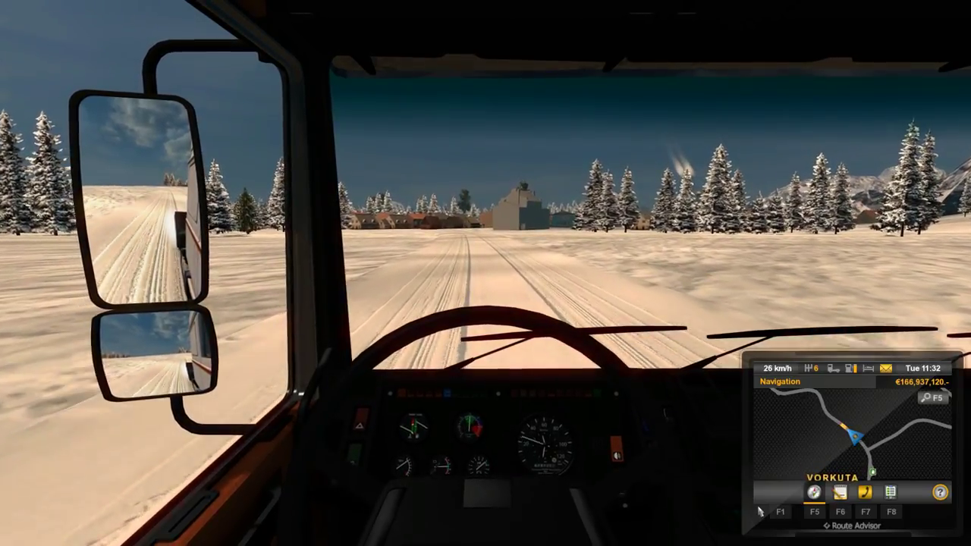
key(w)
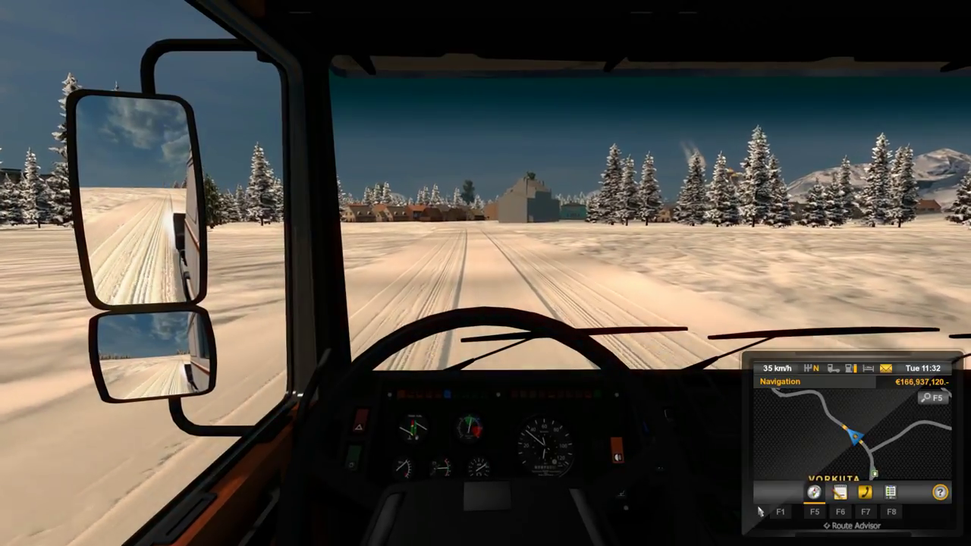
key(w)
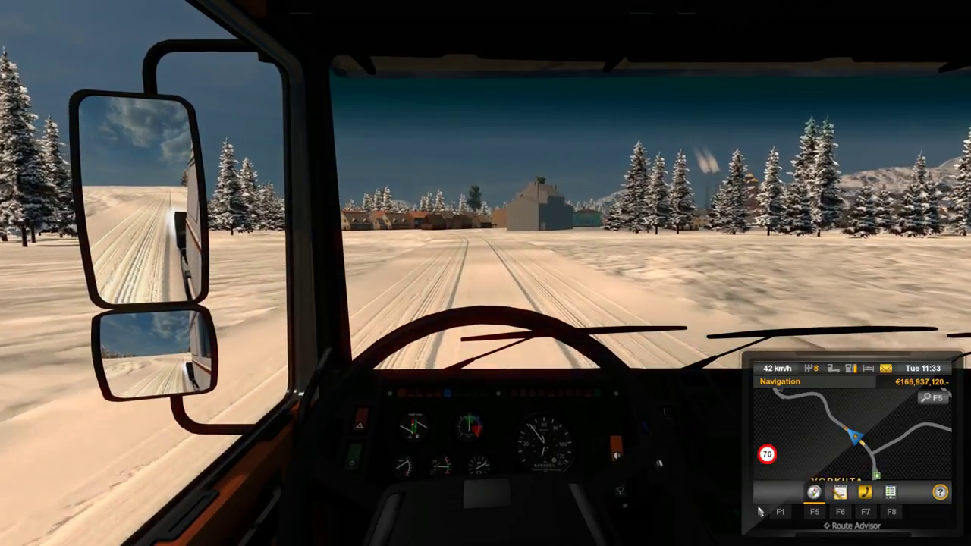
key(w)
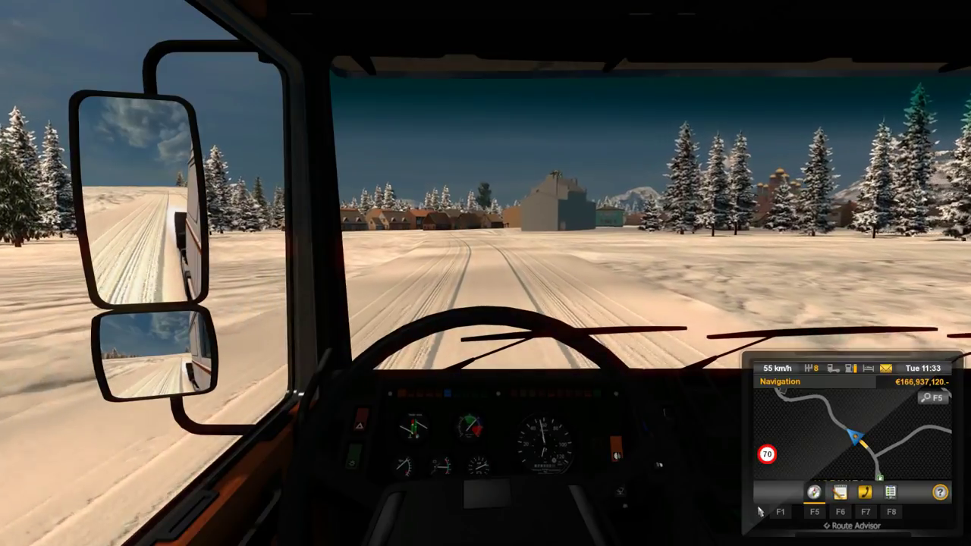
key(w)
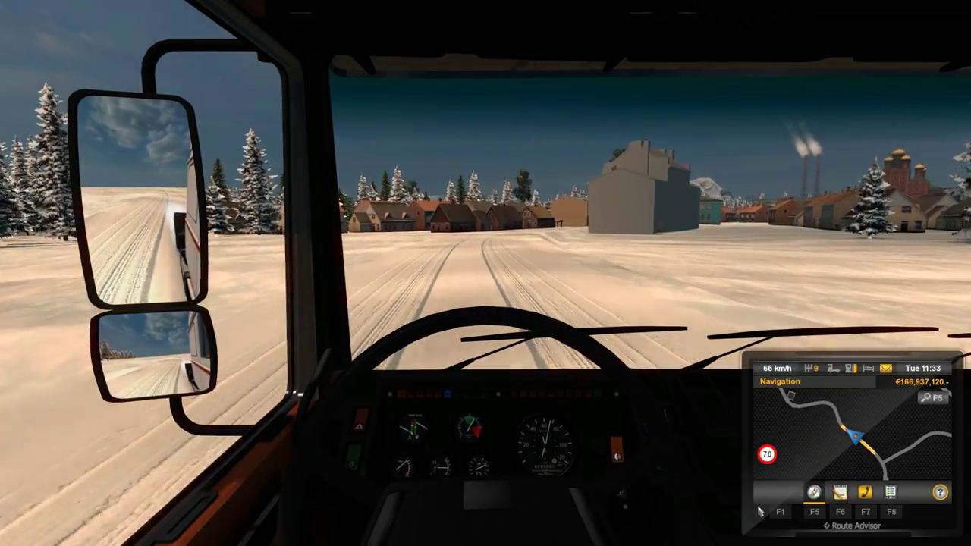
key(w)
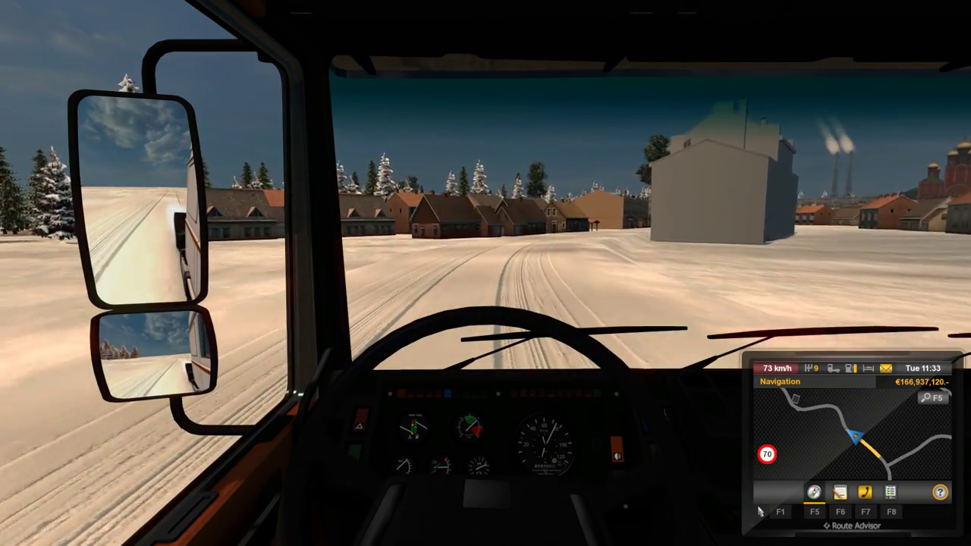
key(w)
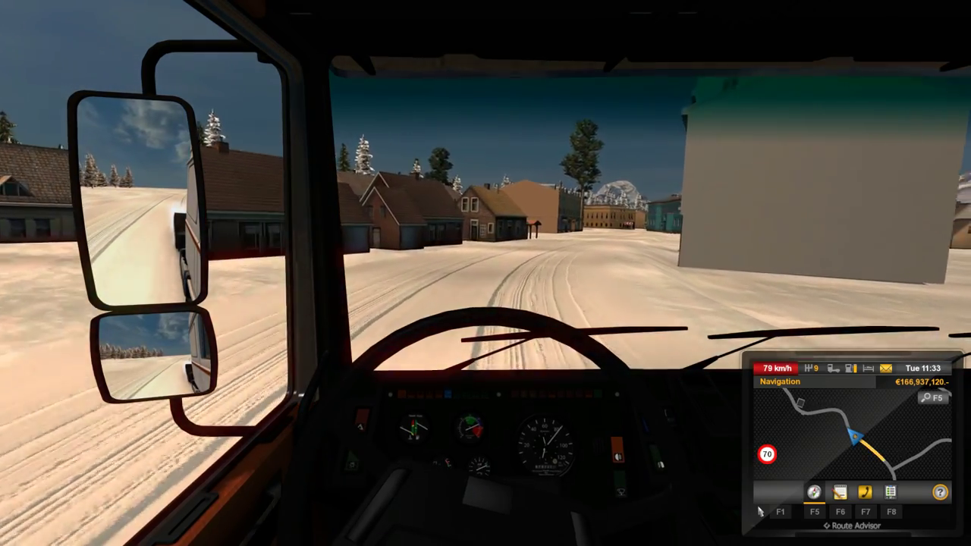
key(d)
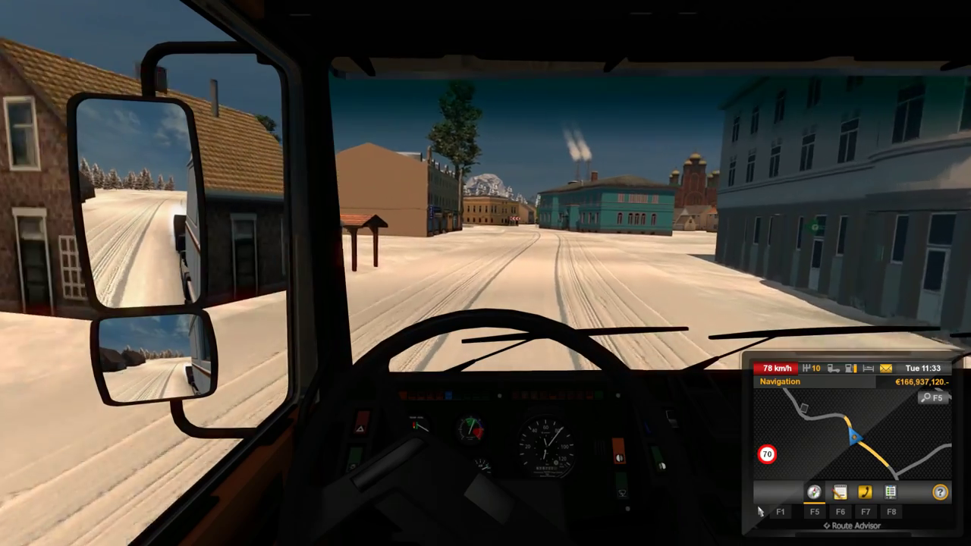
key(s)
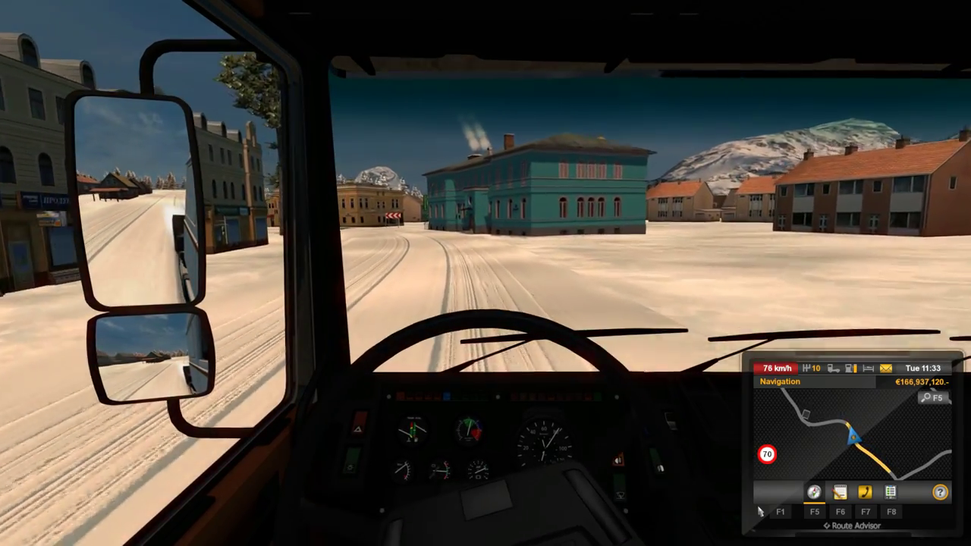
key(s)
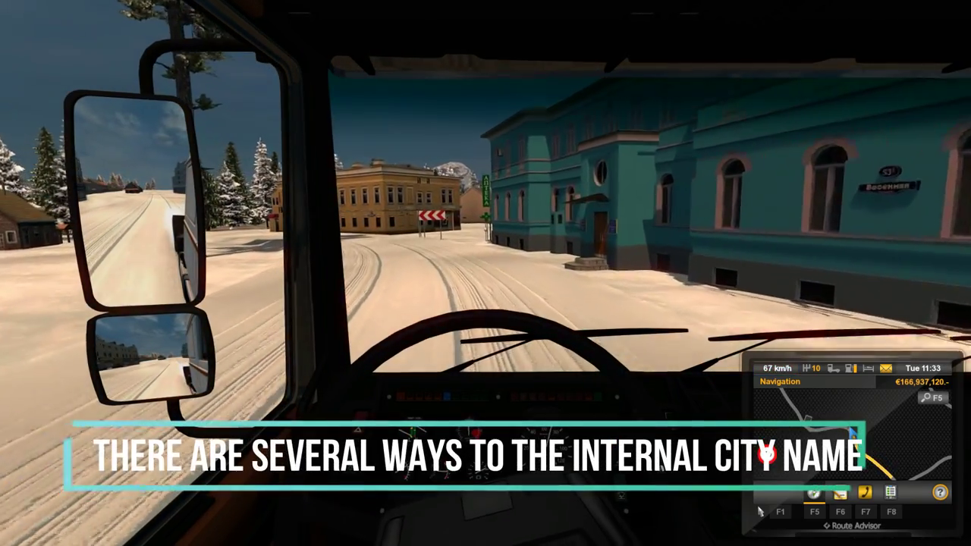
key(a)
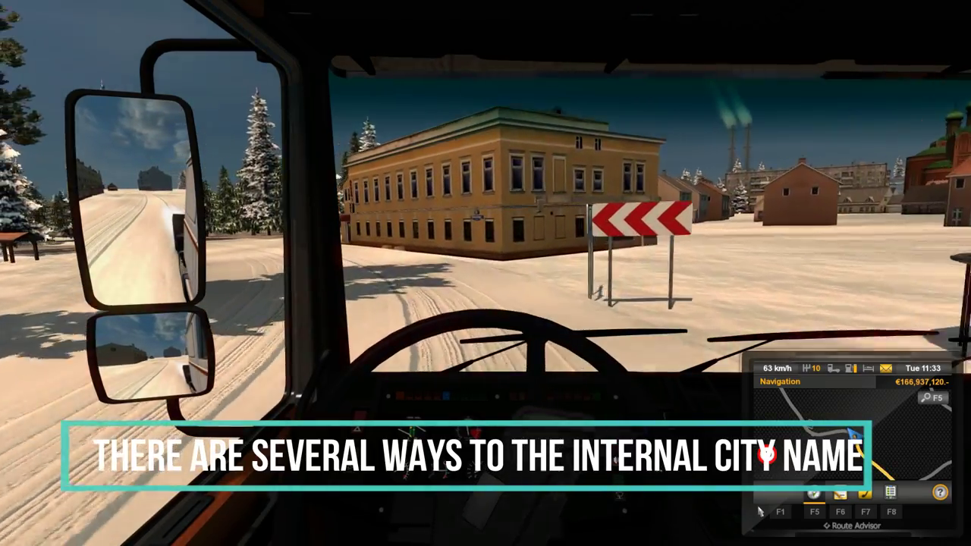
key(w)
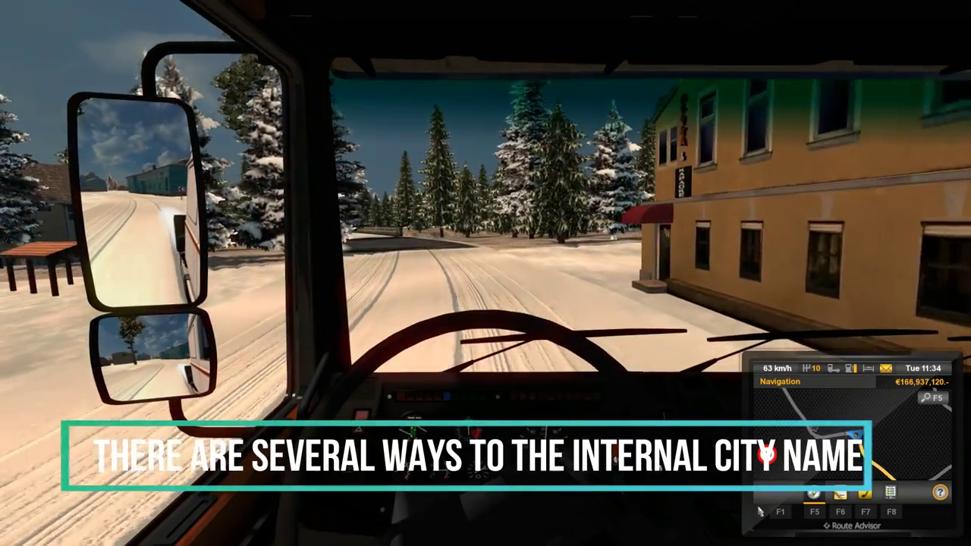
key(s)
key(a)
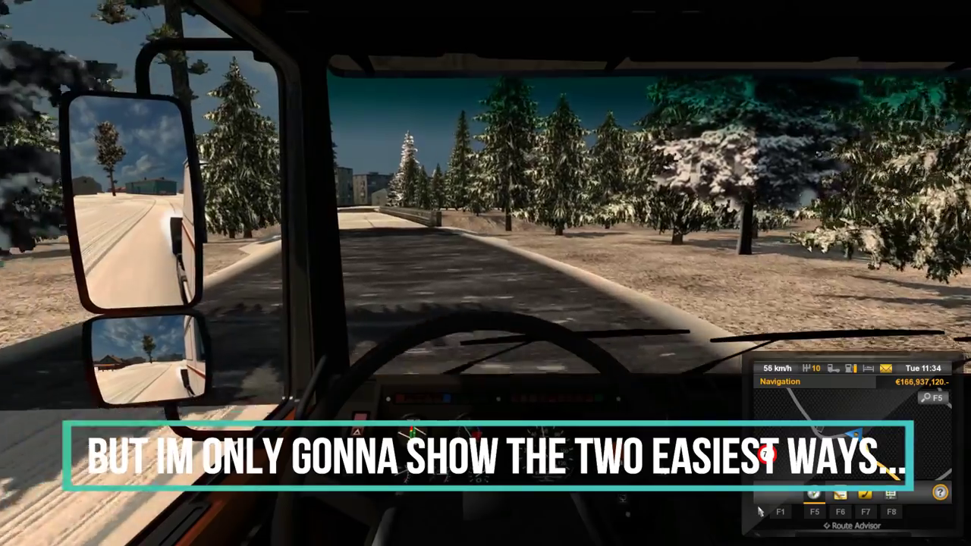
key(s)
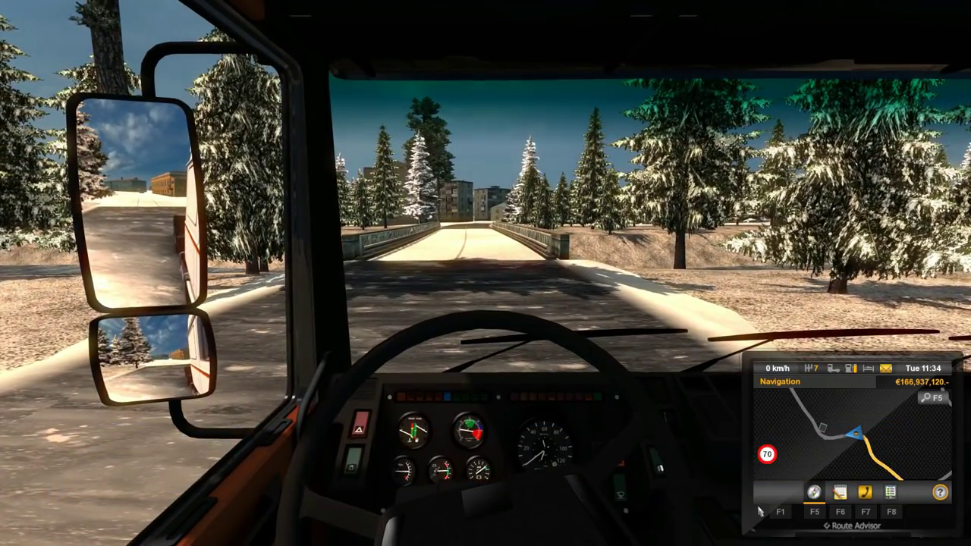
key(space)
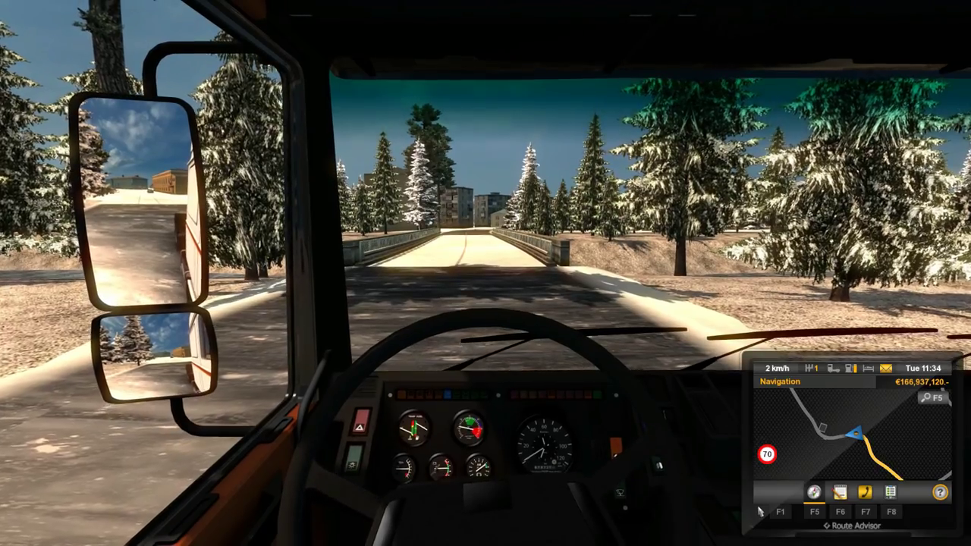
key(w)
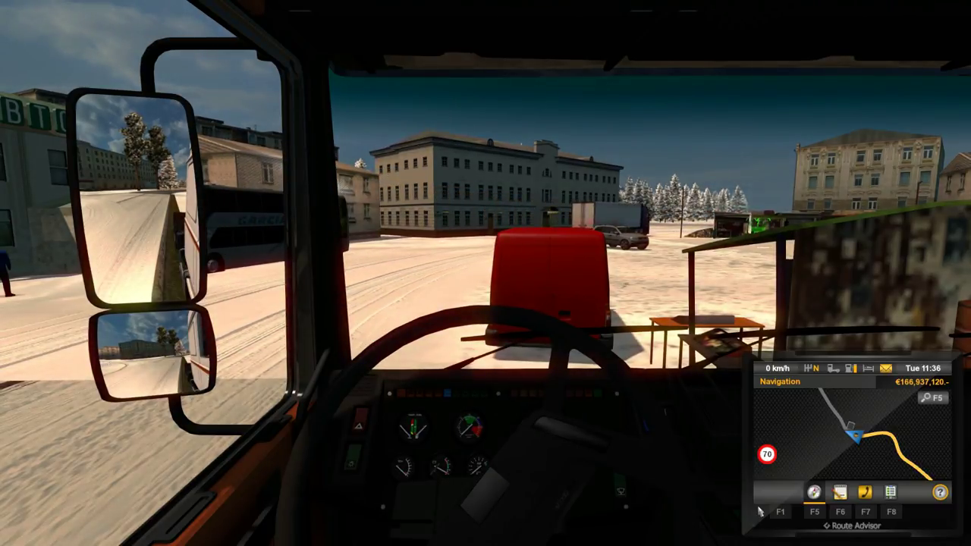
Run the command goto brasileia in the game console and close the console
key(grave)
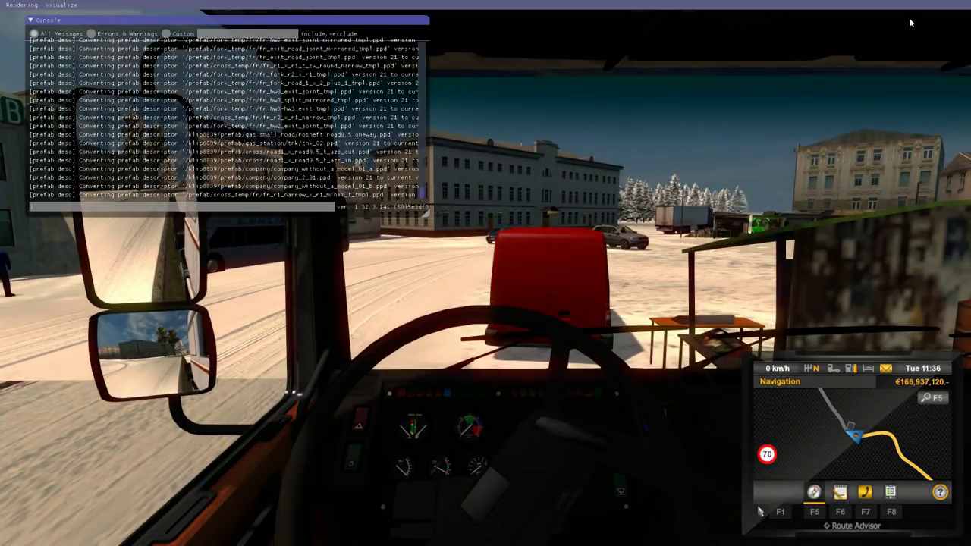
text(goto )
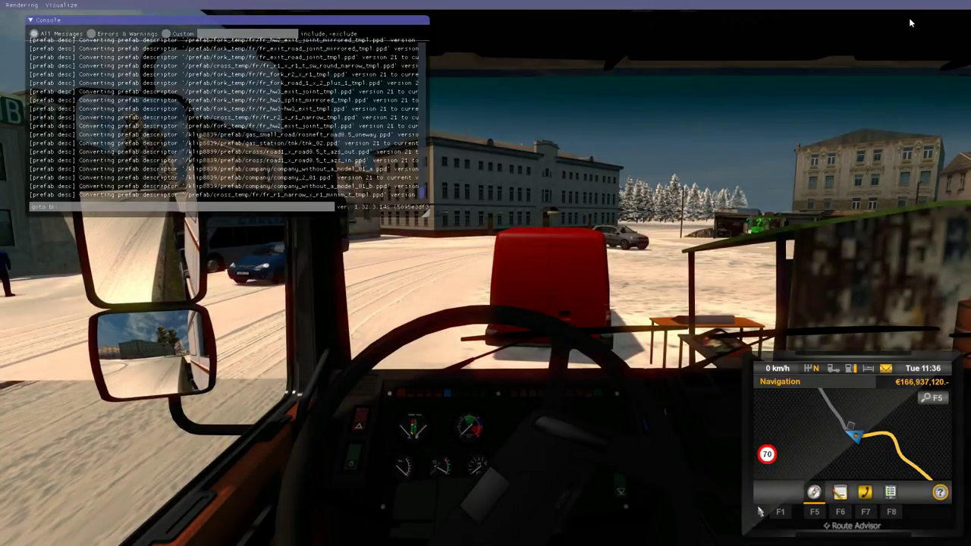
text(brasileia)
key(Return)
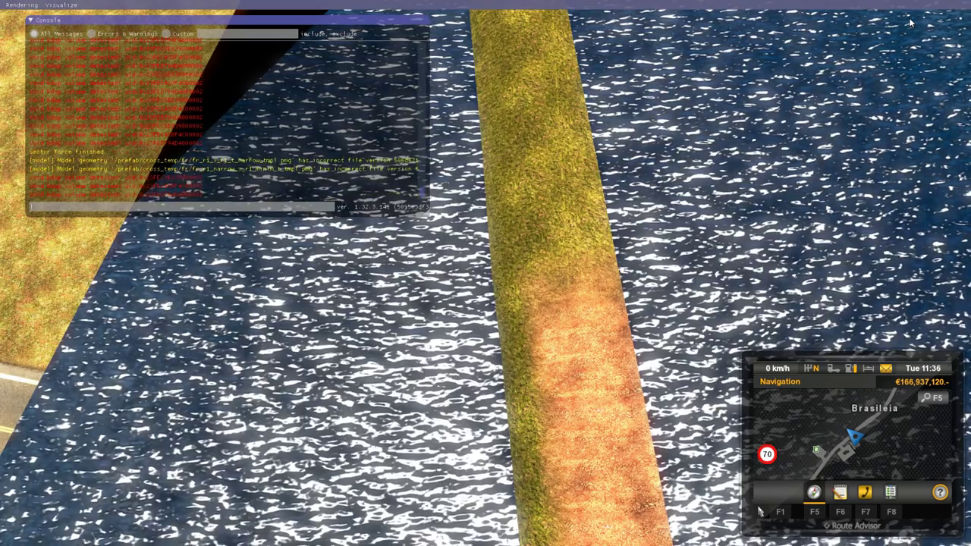
key(grave)
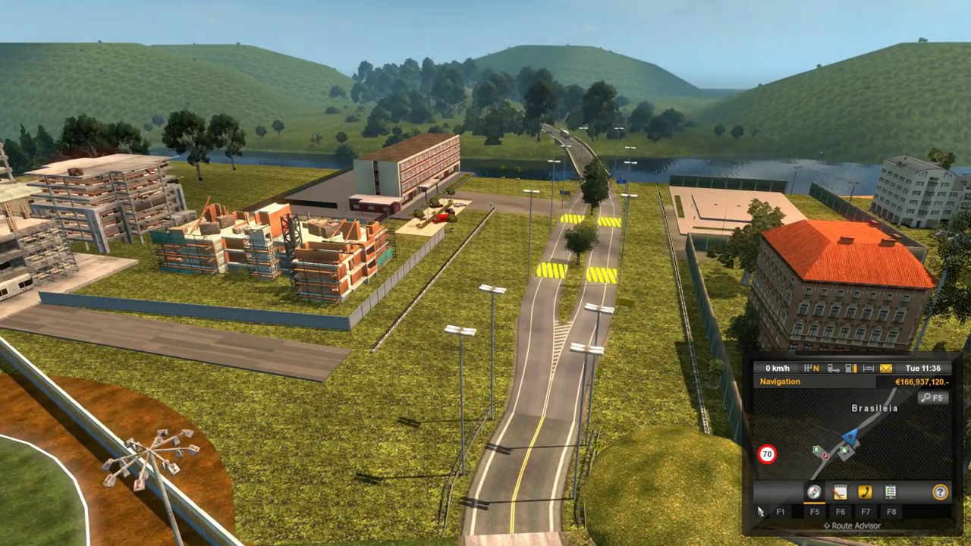
Fly the free camera from above Brasileia down to road level to look over the city
key(w)
key(w)
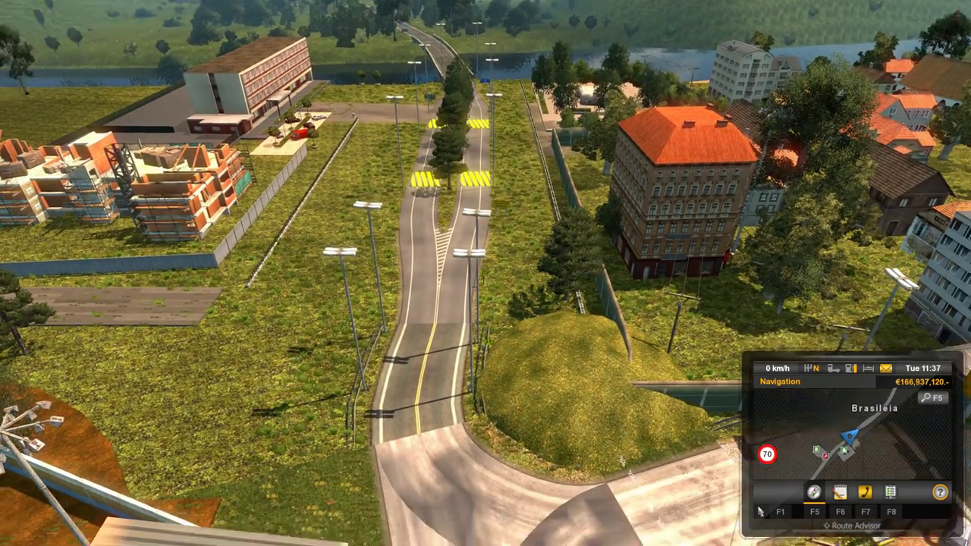
key(w)
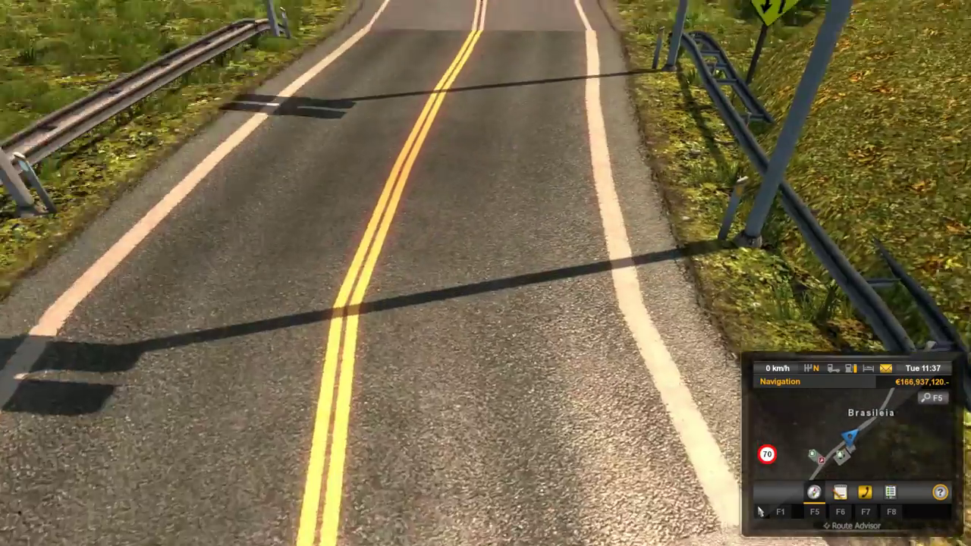
key(w)
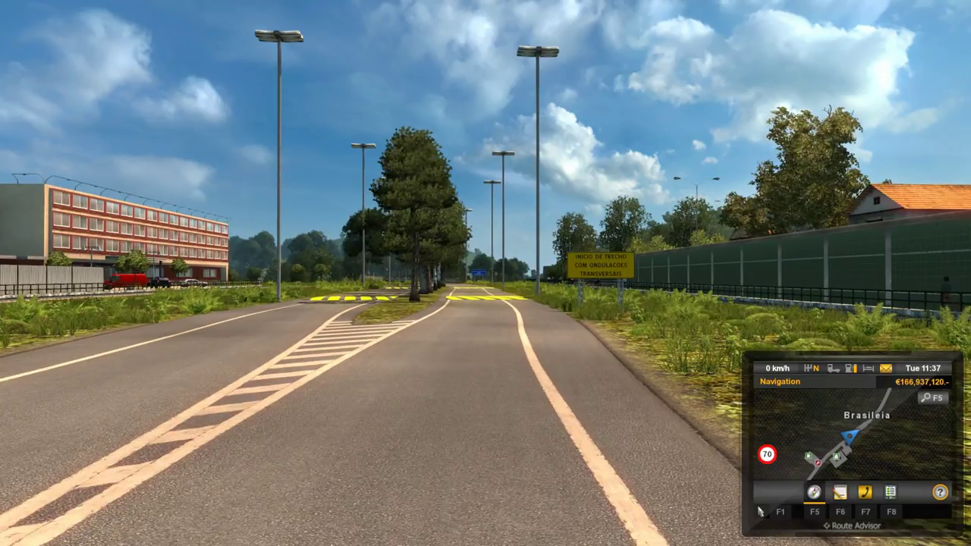
key(0)
key(1)
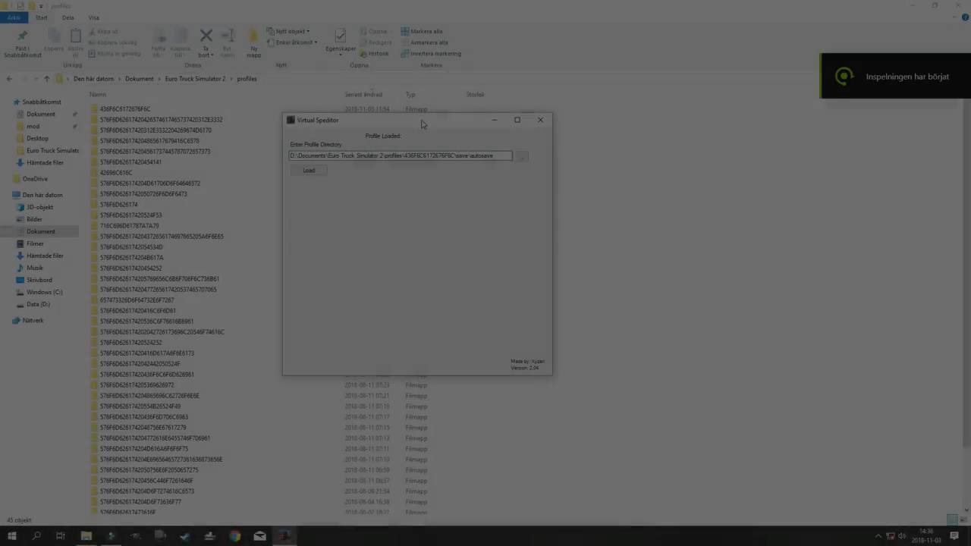
Reposition the Virtual Speditor window and browse for the profile directory down to the profile's autosave folders
drag(422, 123, 396, 121)
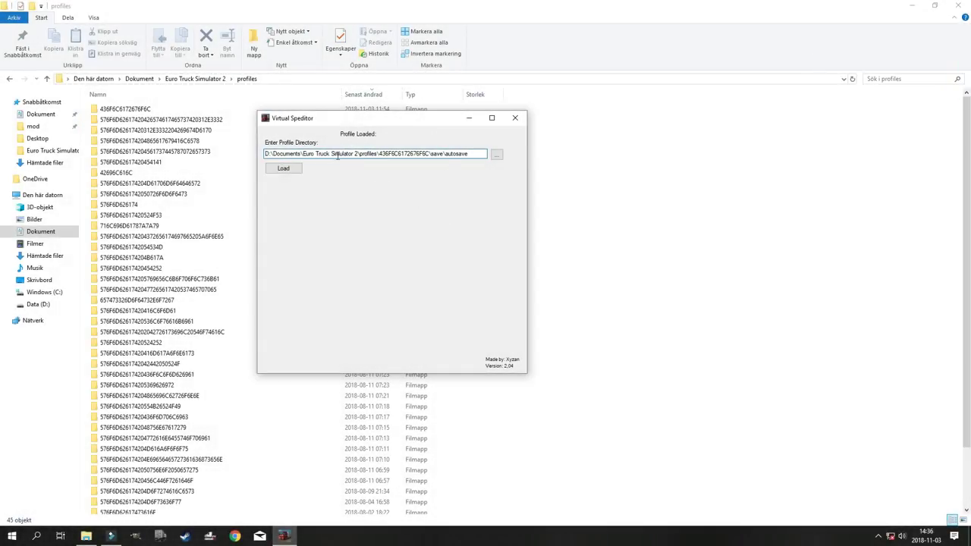
drag(398, 124, 432, 147)
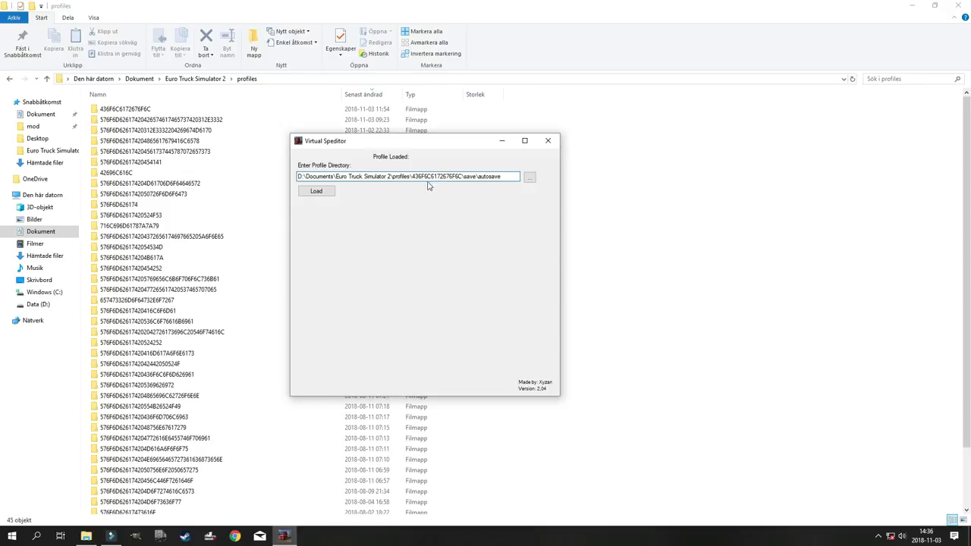
click(529, 177)
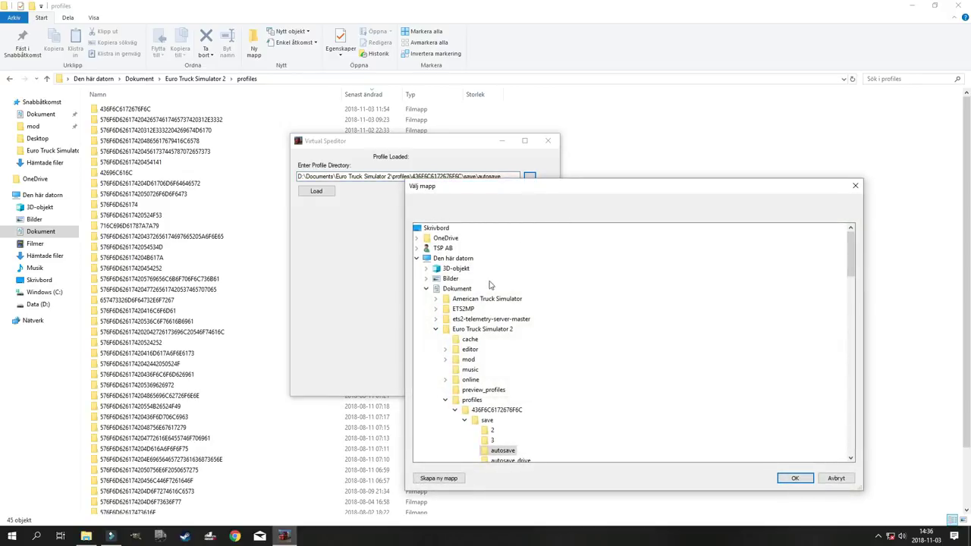
scroll(489, 285, down, 5)
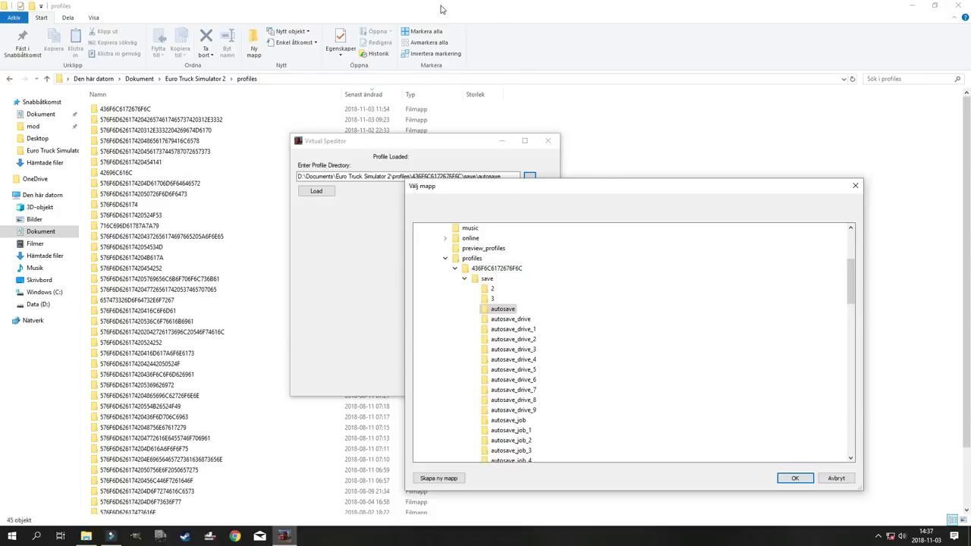
In File Explorer, sort the Euro Truck Simulator 2 profiles by modification date, newest first, and select the most recent profile folder
click(441, 9)
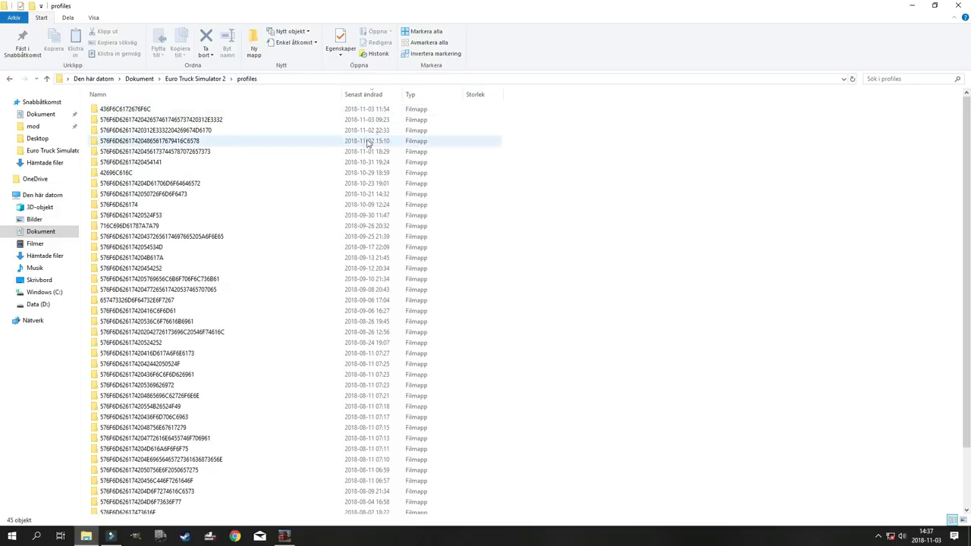
click(372, 95)
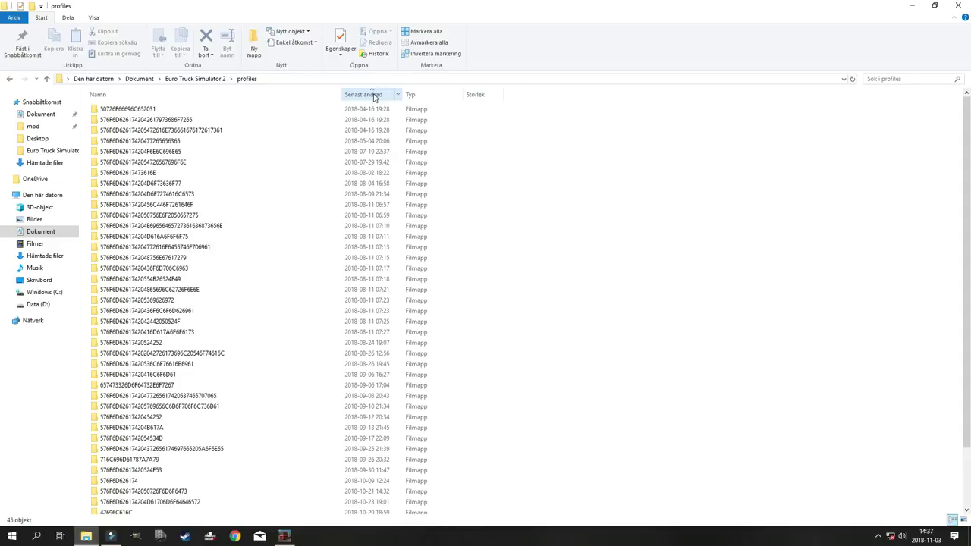
click(373, 96)
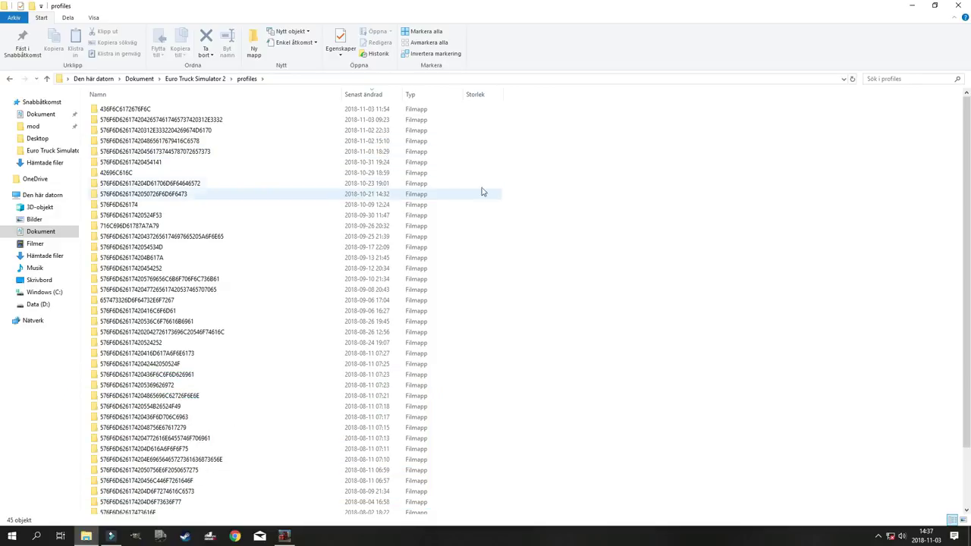
click(382, 112)
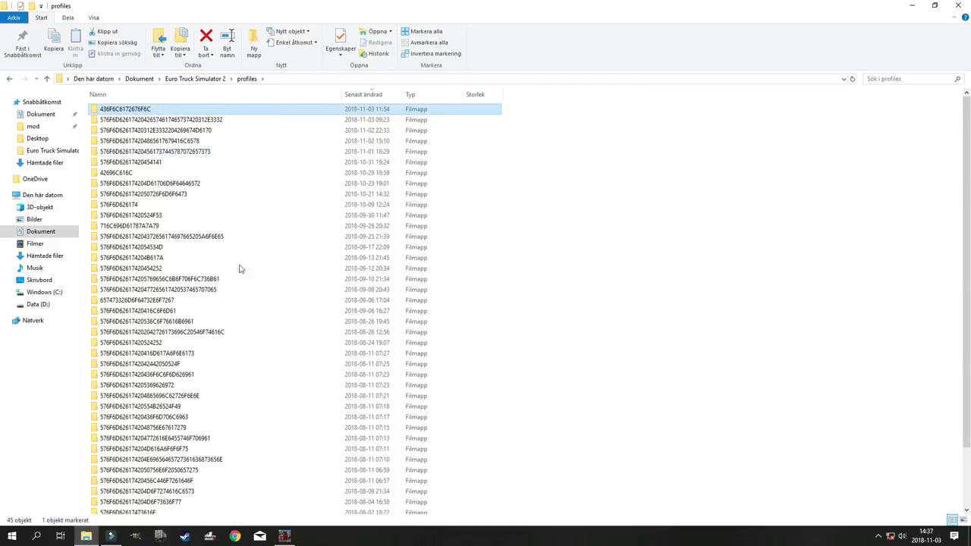
Compare the selected profile with the one in Virtual Speditor's folder browser, and open its save folder in File Explorer to locate autosave
click(285, 537)
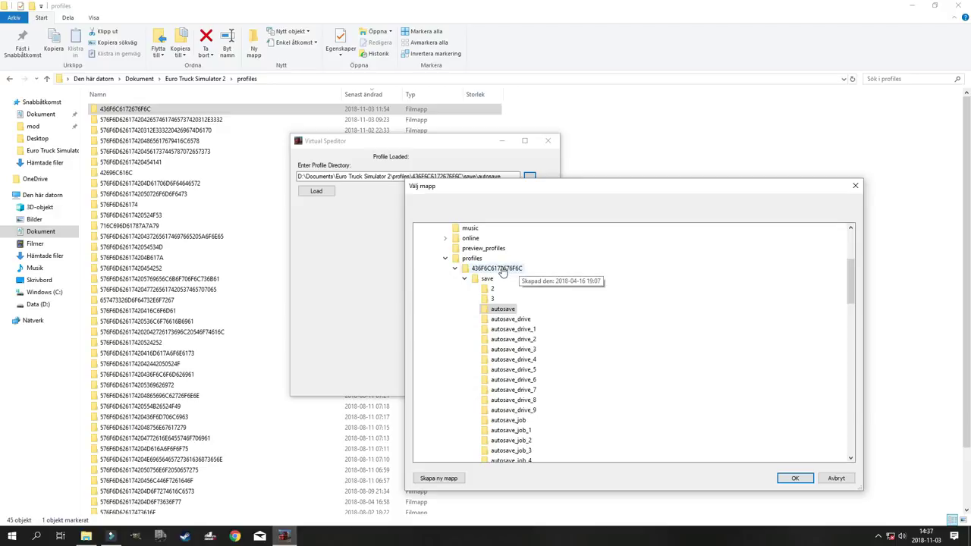
double_click(135, 111)
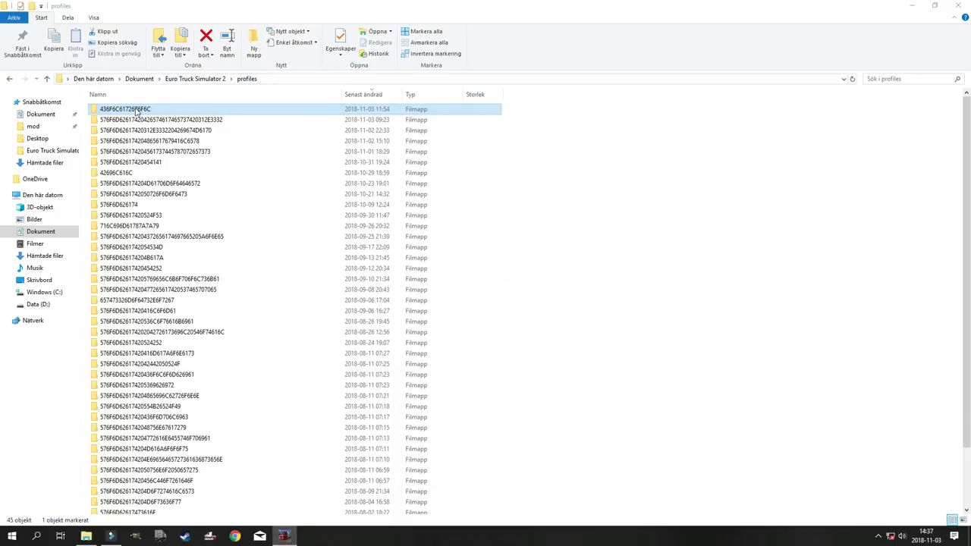
double_click(110, 112)
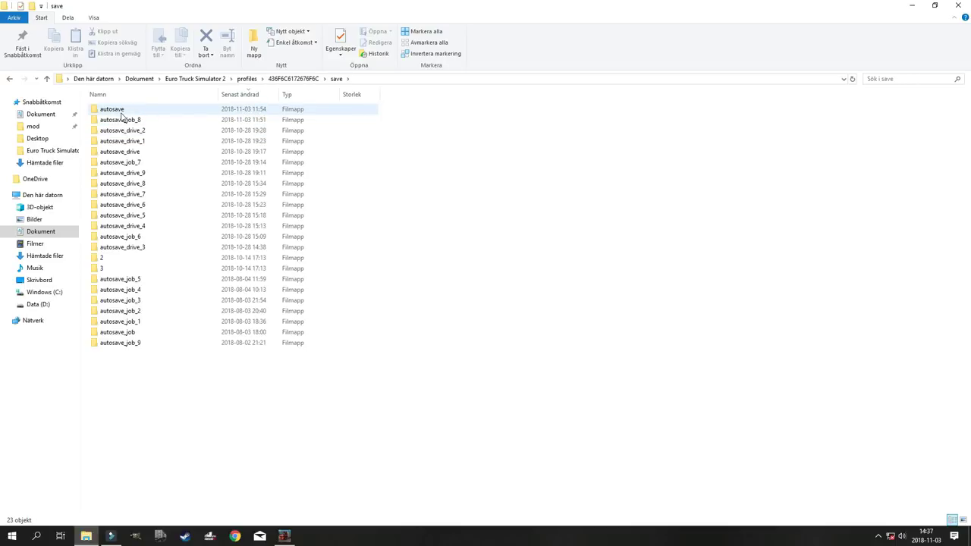
mouse_move(118, 113)
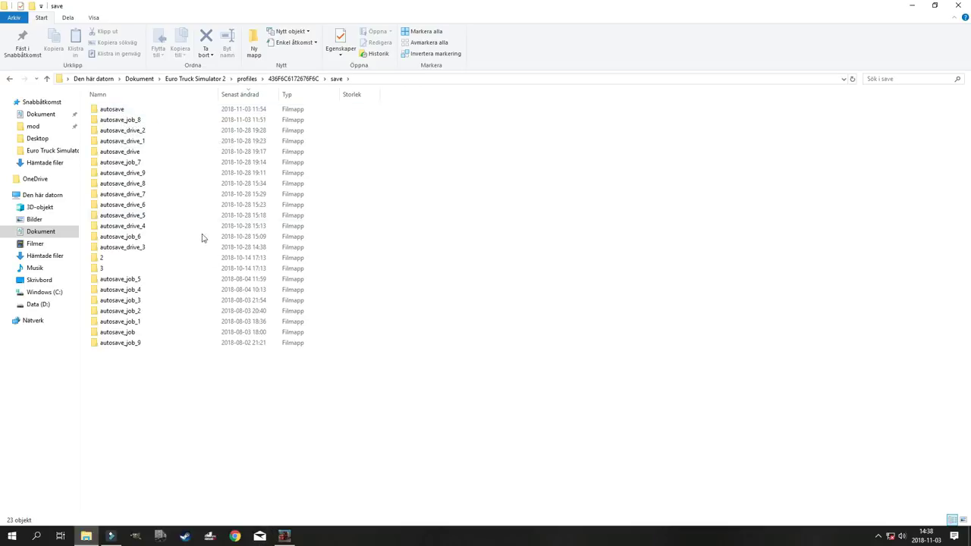
click(283, 538)
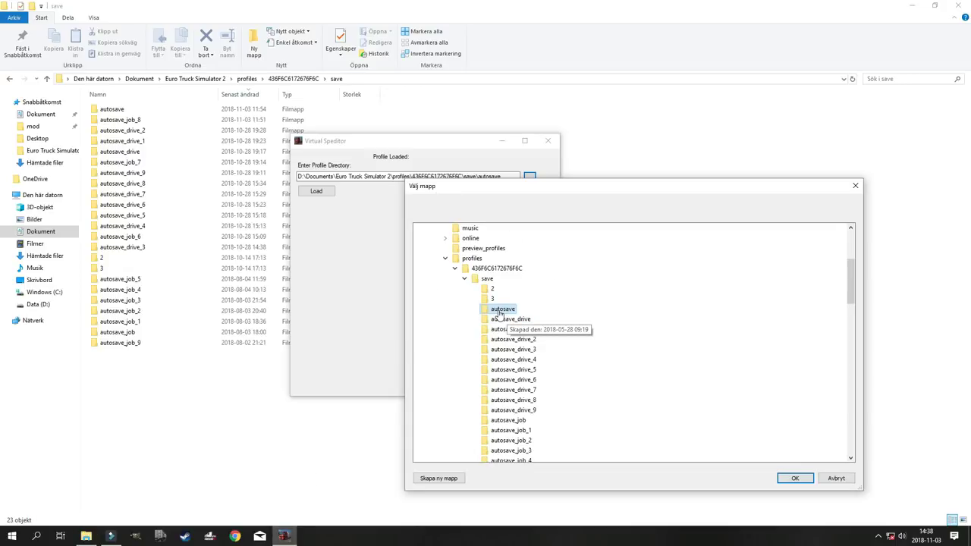
click(797, 481)
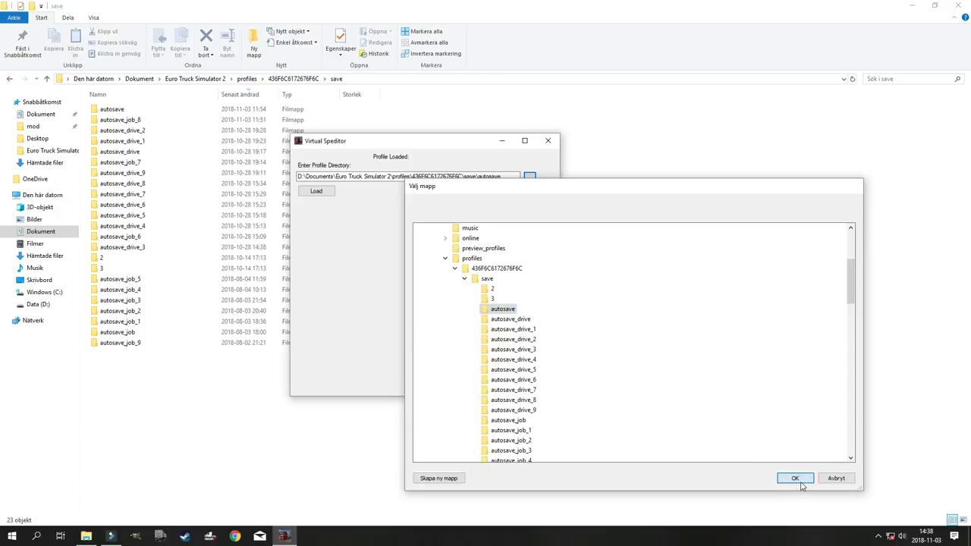
click(328, 193)
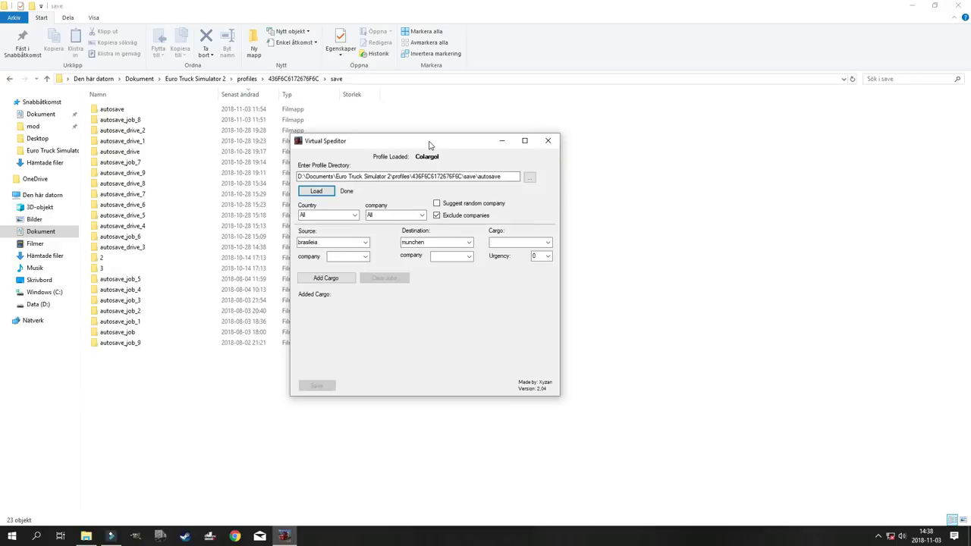
Move the Virtual Speditor window aside and set the job's destination city to vorkuta
drag(430, 145, 302, 44)
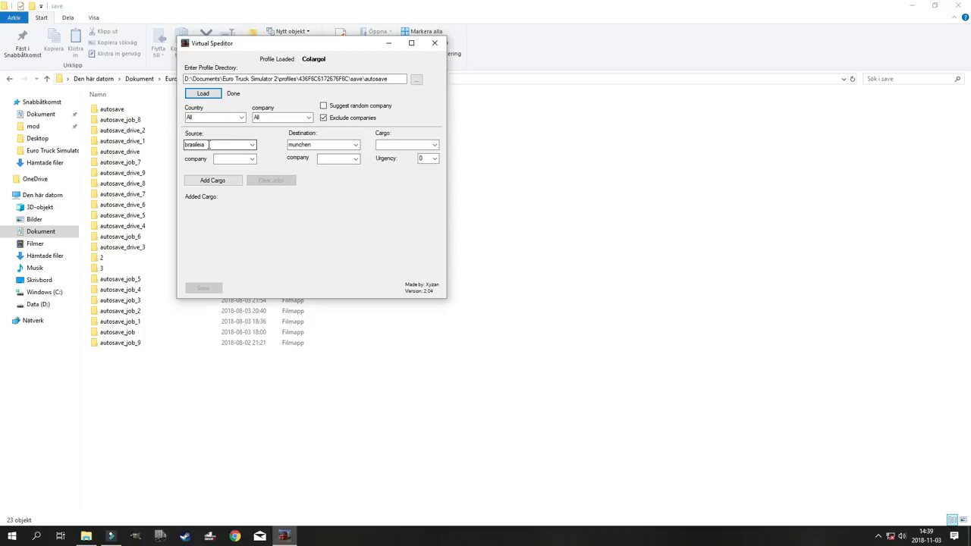
click(285, 146)
click(357, 145)
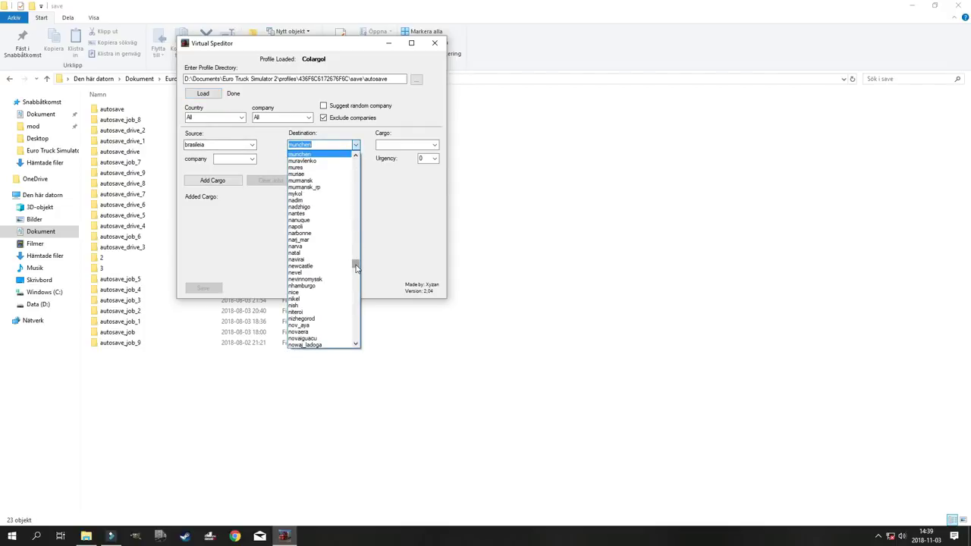
drag(356, 267, 358, 273)
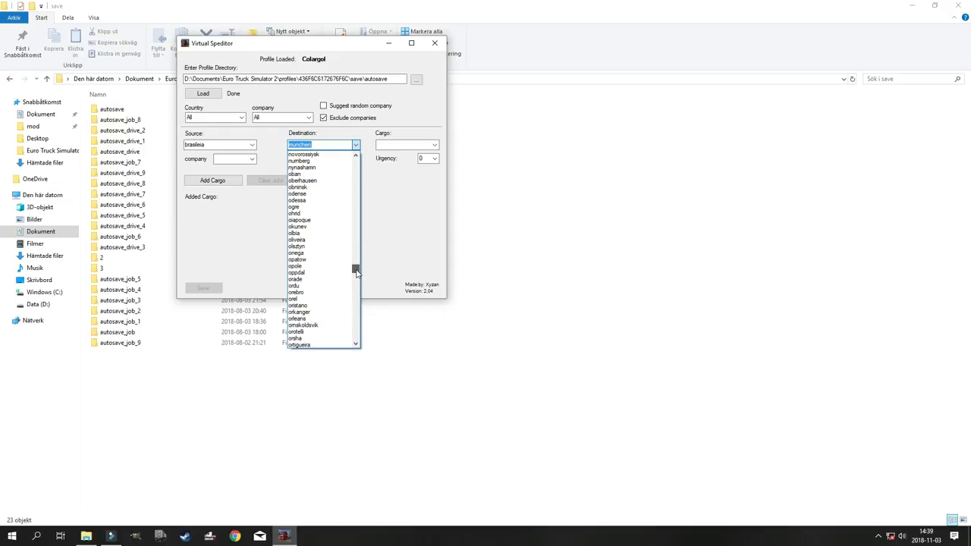
drag(357, 271, 355, 336)
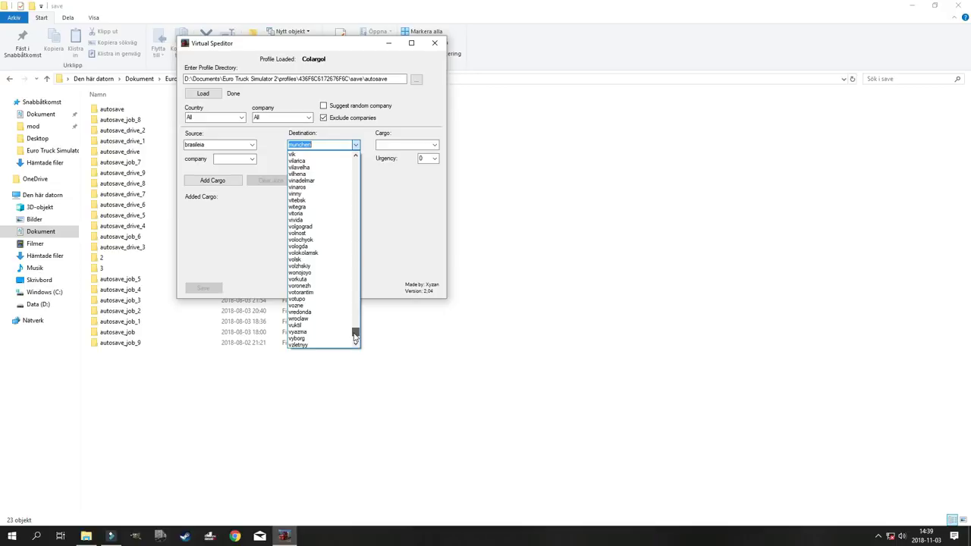
click(299, 279)
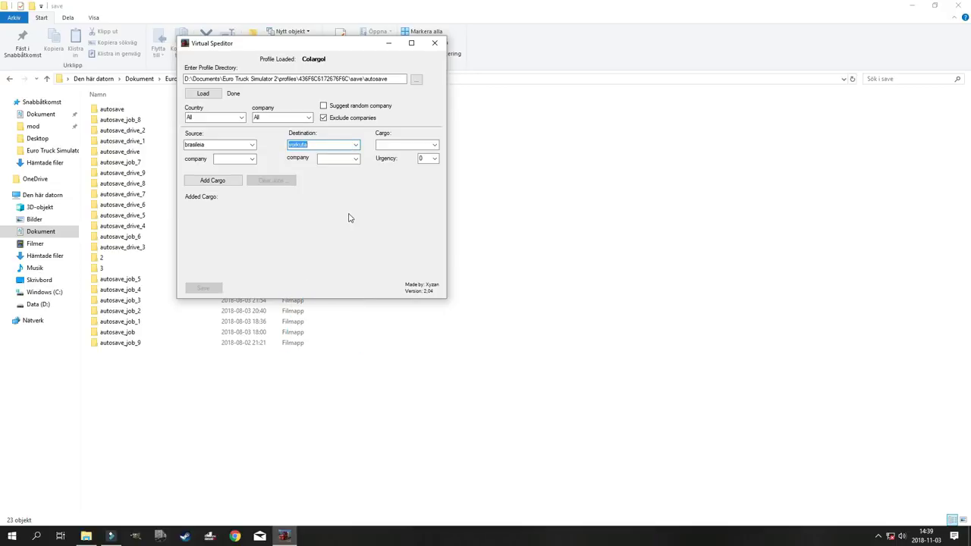
Examine the destination and source city lists without selecting another city
click(356, 145)
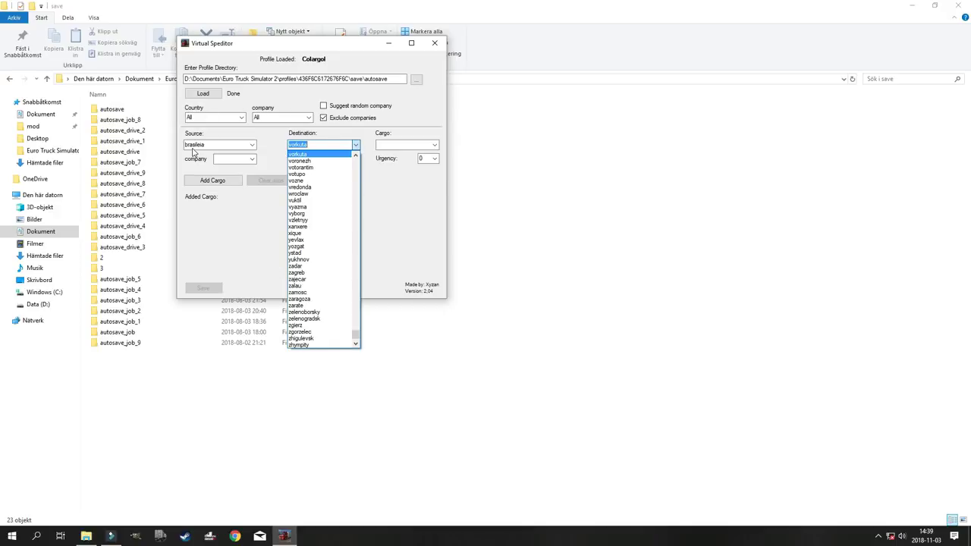
click(230, 238)
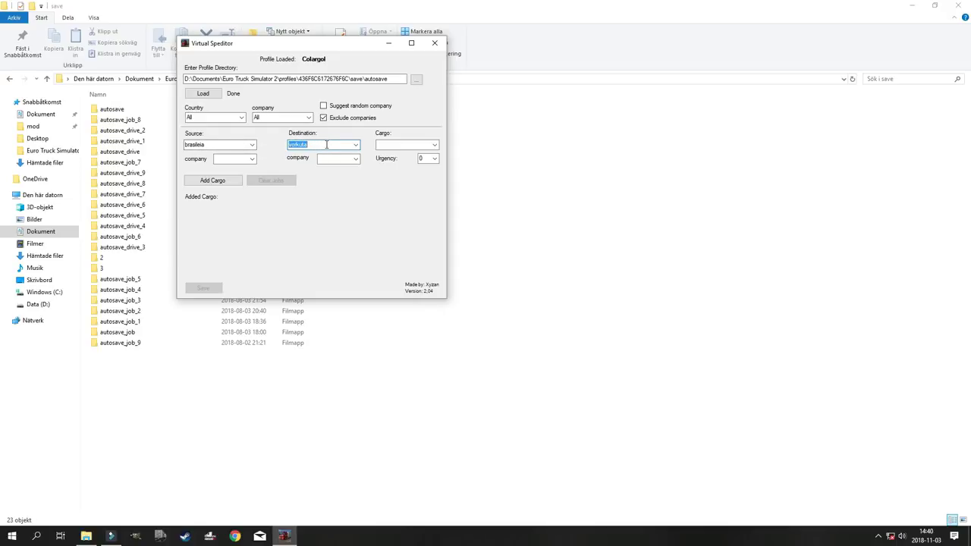
click(252, 145)
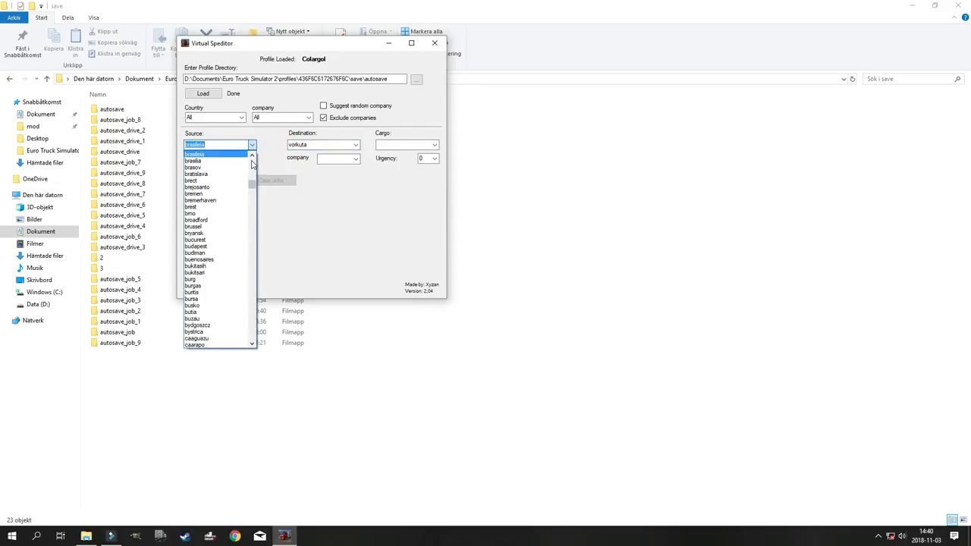
click(325, 186)
Set the job's cargo to dollvario88
click(434, 145)
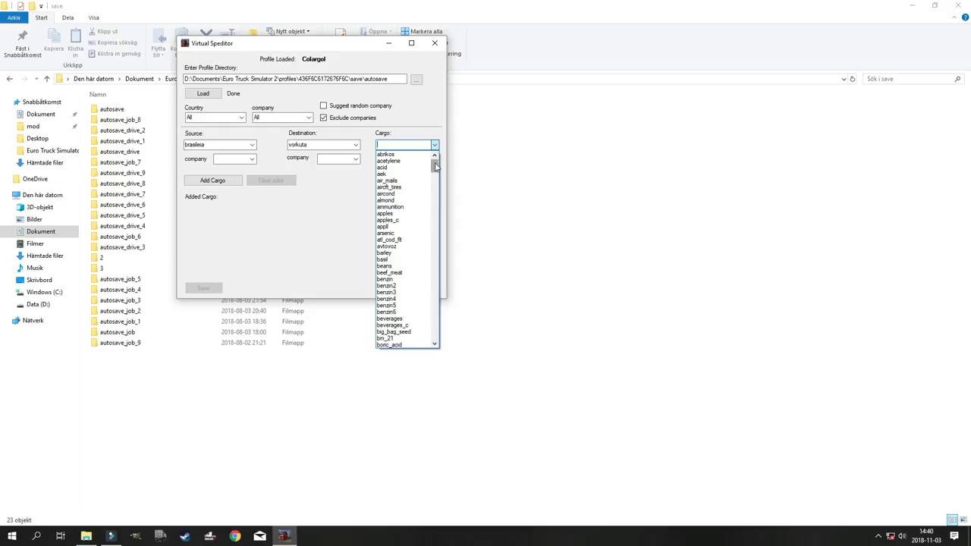
drag(436, 167, 435, 205)
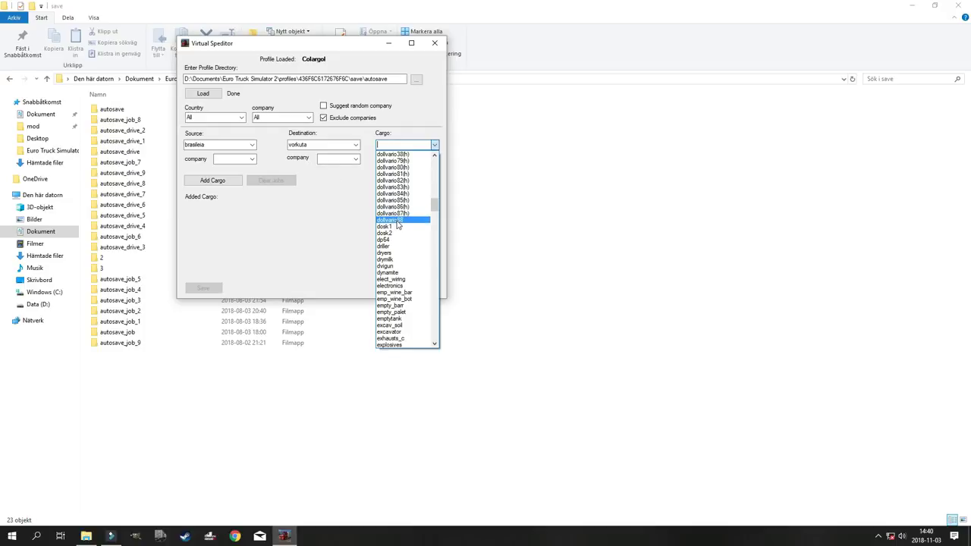
scroll(398, 225, up, 2)
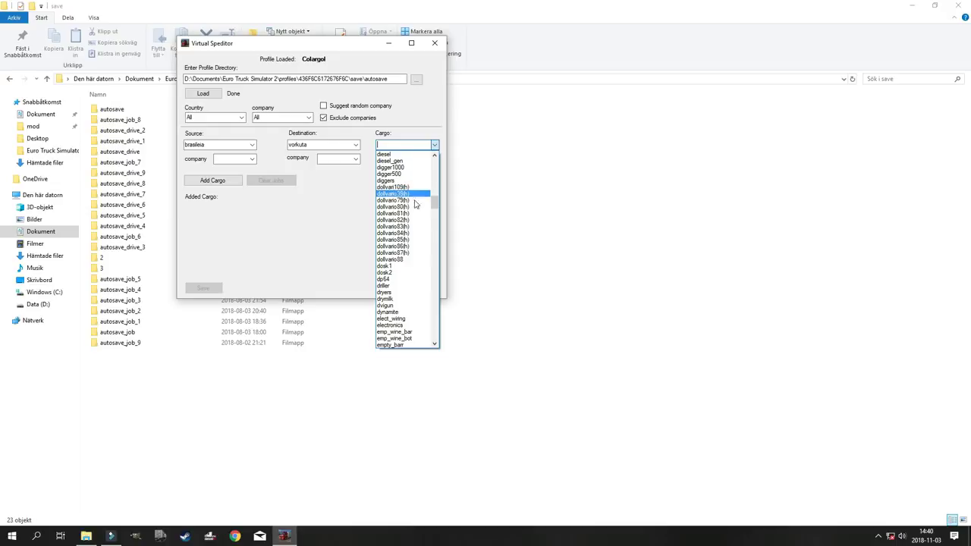
click(391, 261)
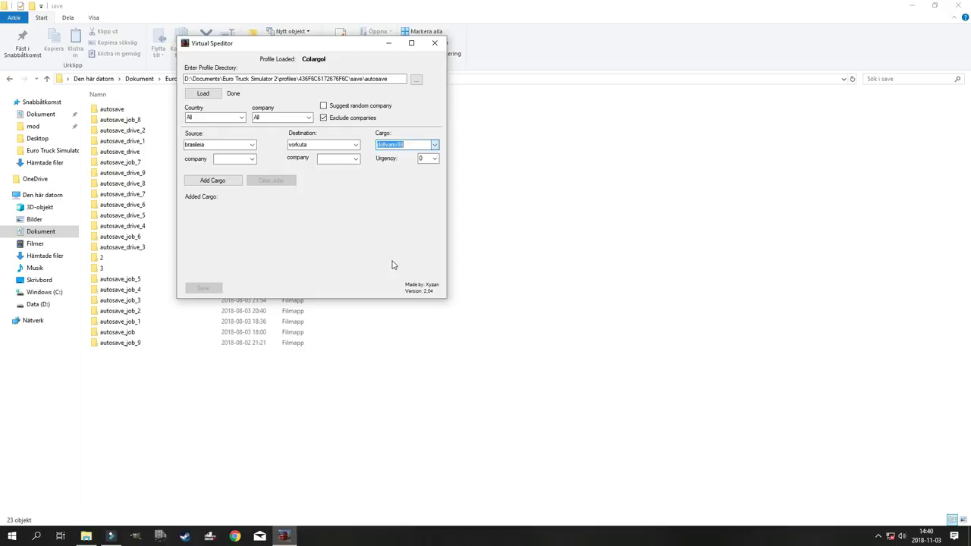
Set the source company to eaalog and the destination company to quarry for the brasileia to vorkuta job
click(252, 160)
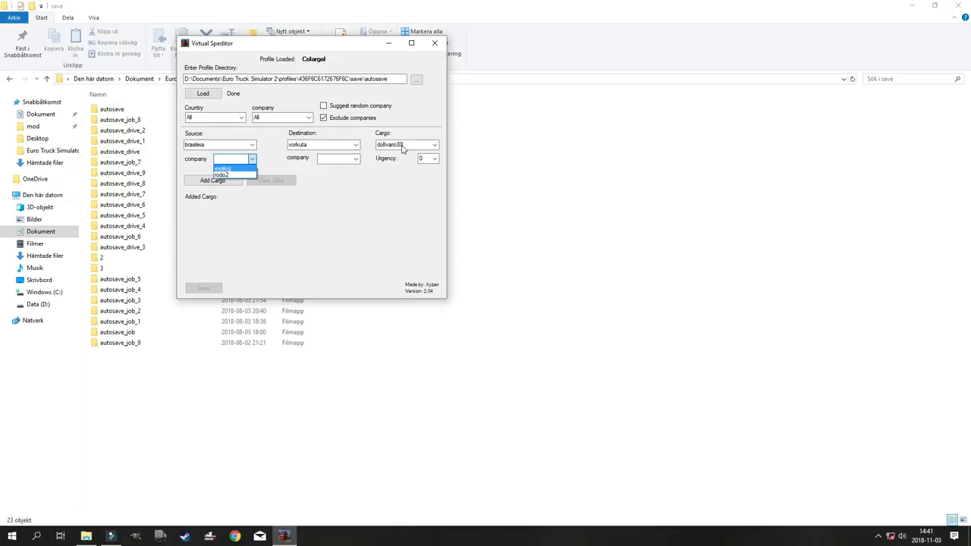
click(233, 169)
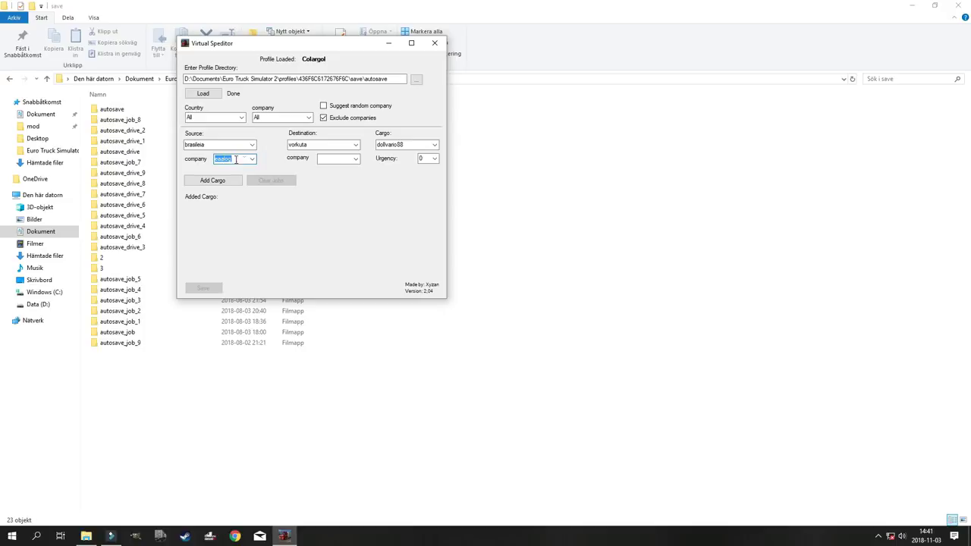
click(356, 159)
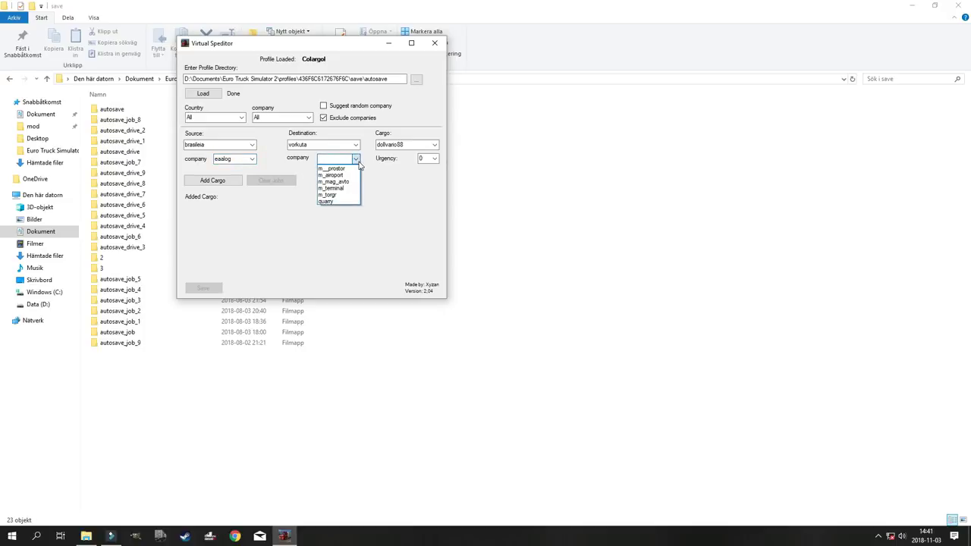
click(328, 201)
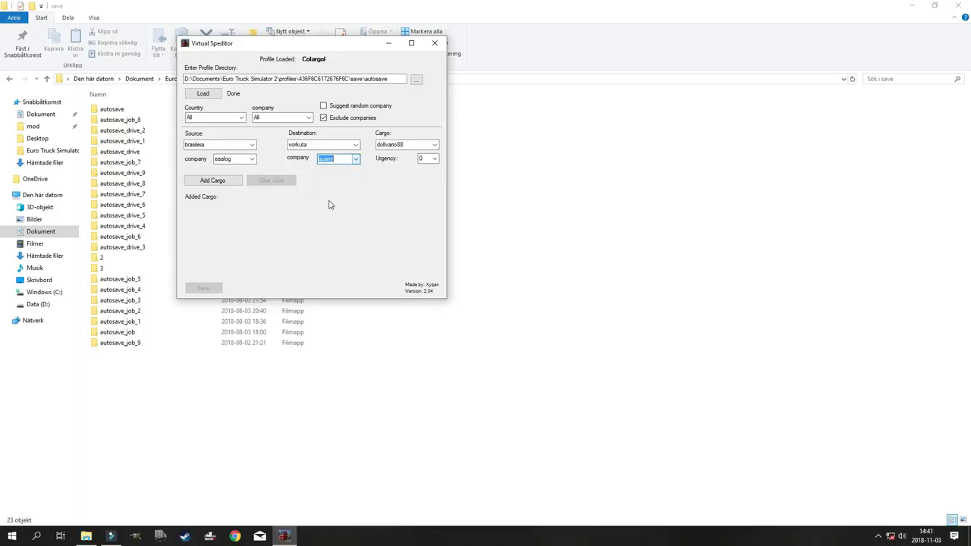
Review the urgency options, keep urgency at 0, and add the dollvario88 cargo to the job list
click(435, 158)
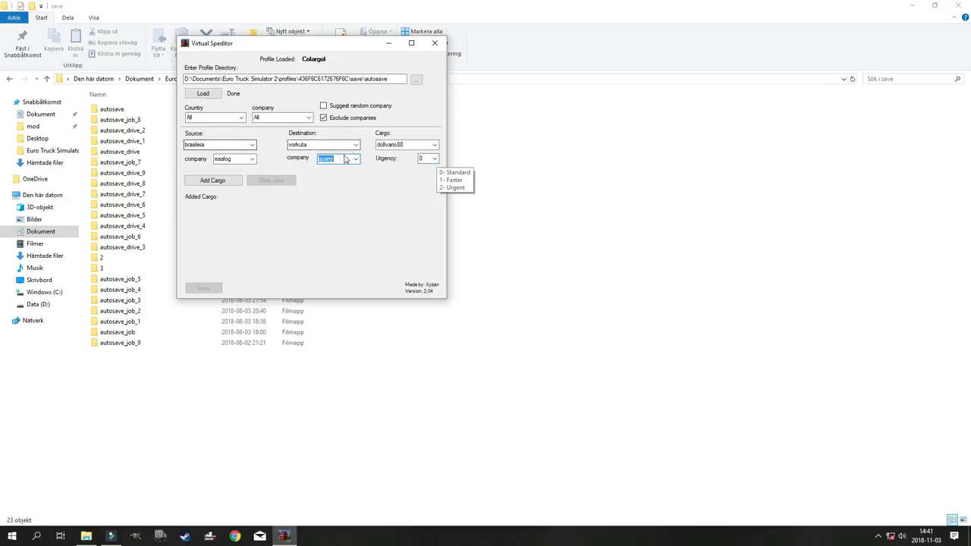
click(431, 159)
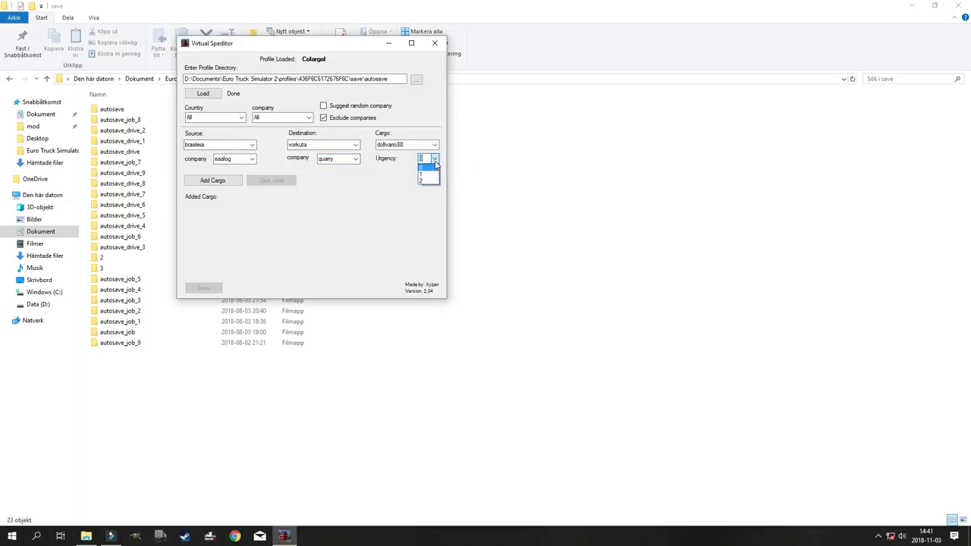
click(425, 180)
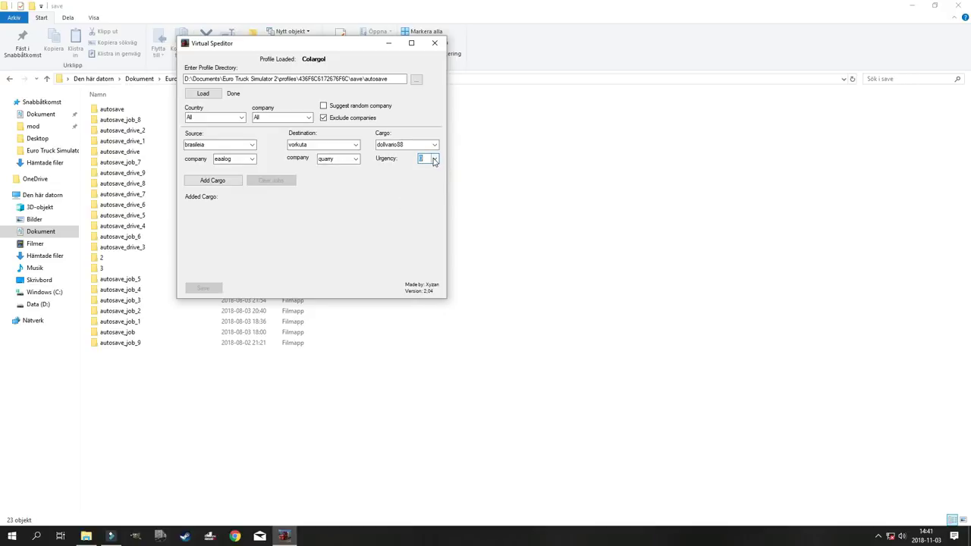
click(436, 159)
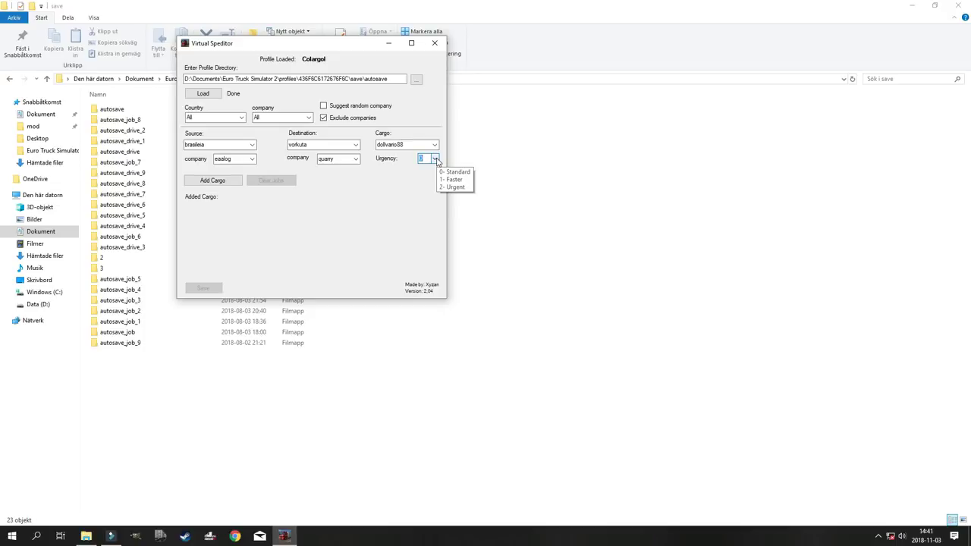
click(229, 182)
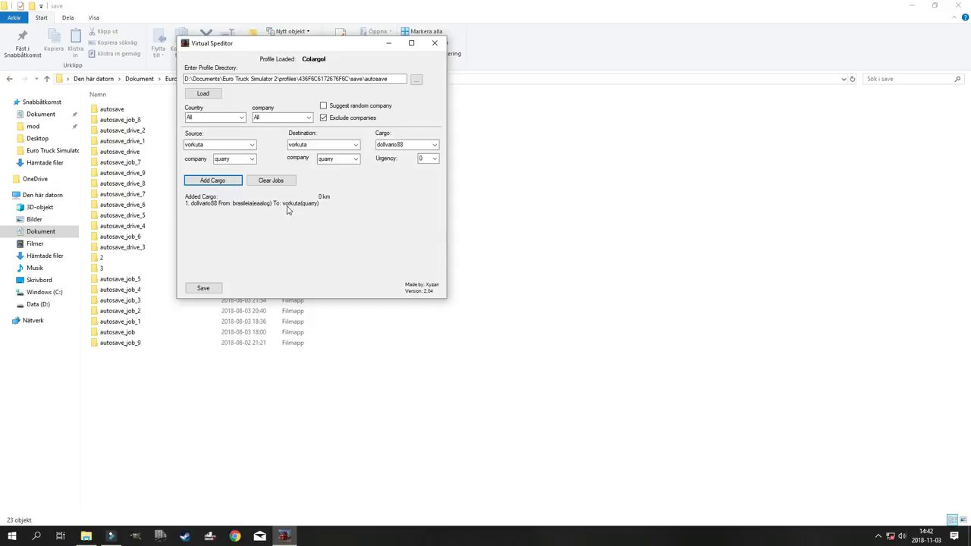
Try m_airoport as the source company in vorkuta and set it back to quarry
click(204, 144)
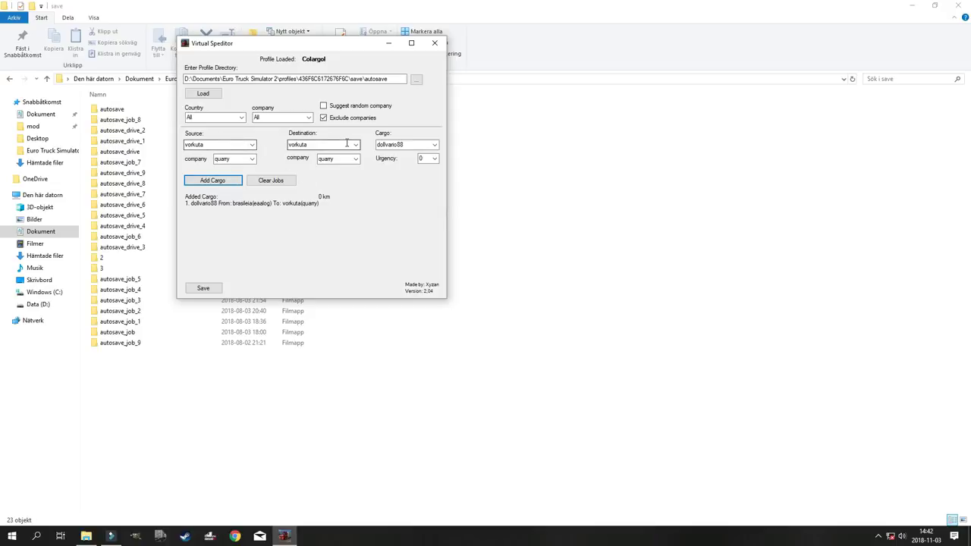
click(252, 159)
click(242, 175)
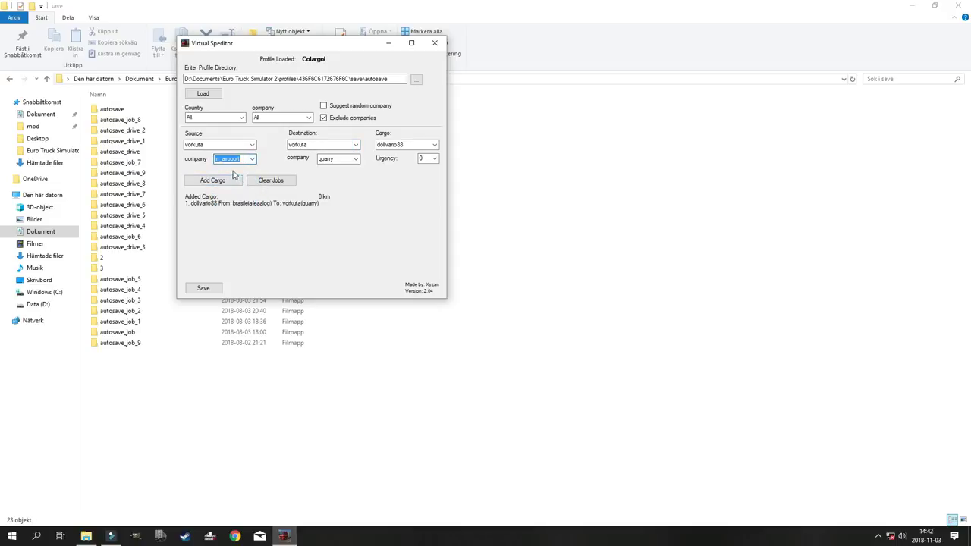
click(253, 159)
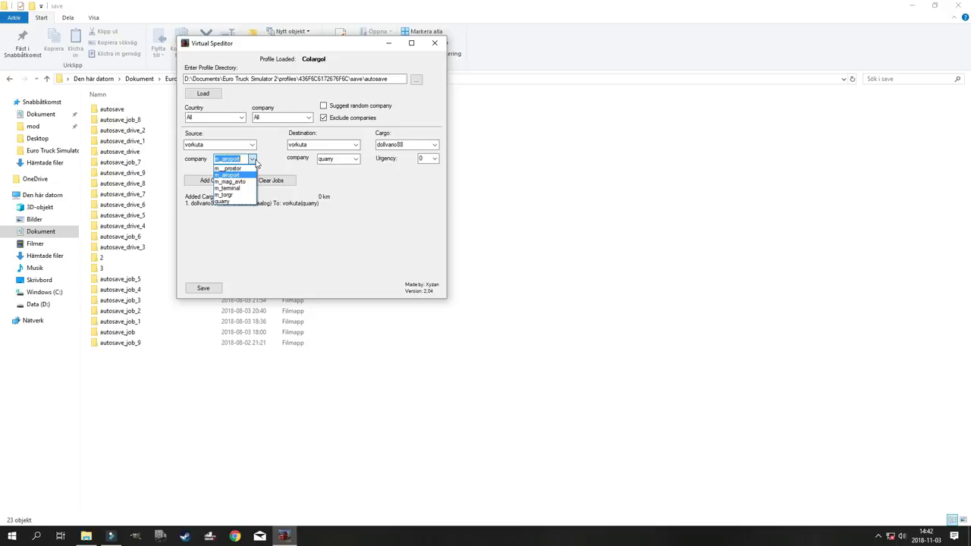
click(231, 201)
Set the second job's destination to zurich with stokes as the company, and add its cargo to the list
click(355, 146)
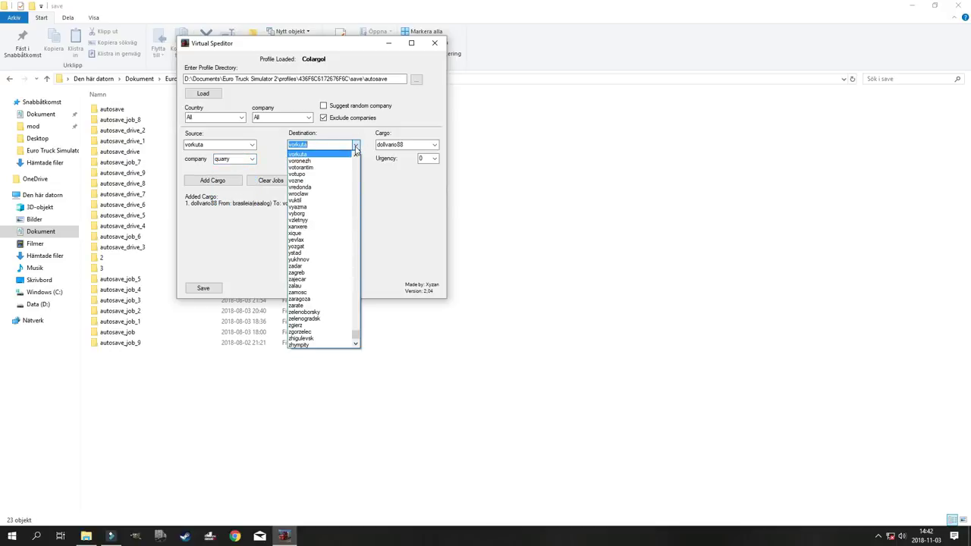
scroll(357, 219, down, 2)
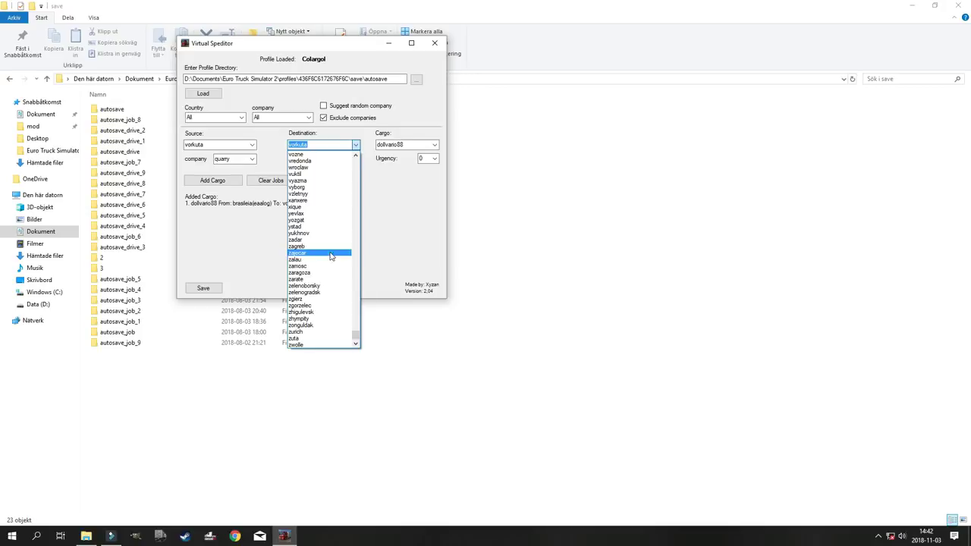
click(306, 331)
click(356, 158)
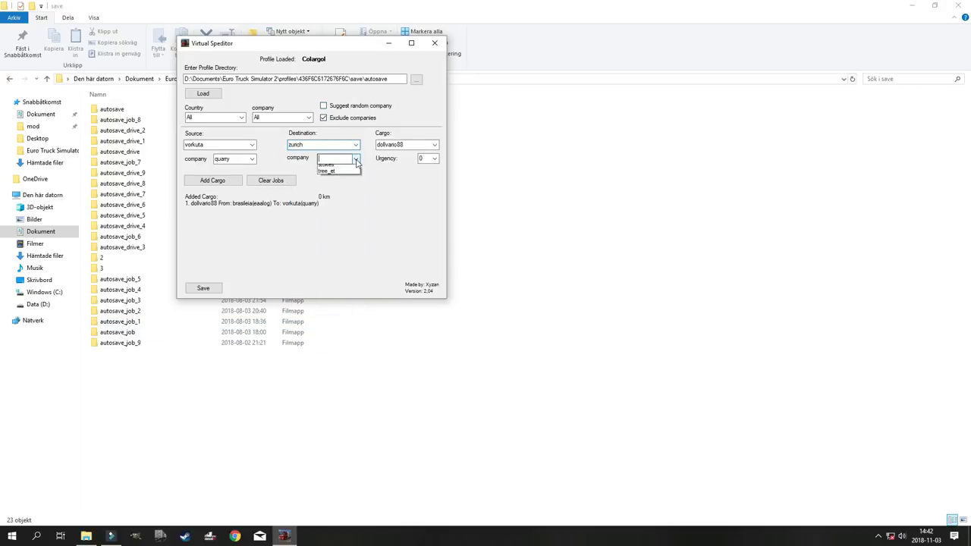
click(341, 175)
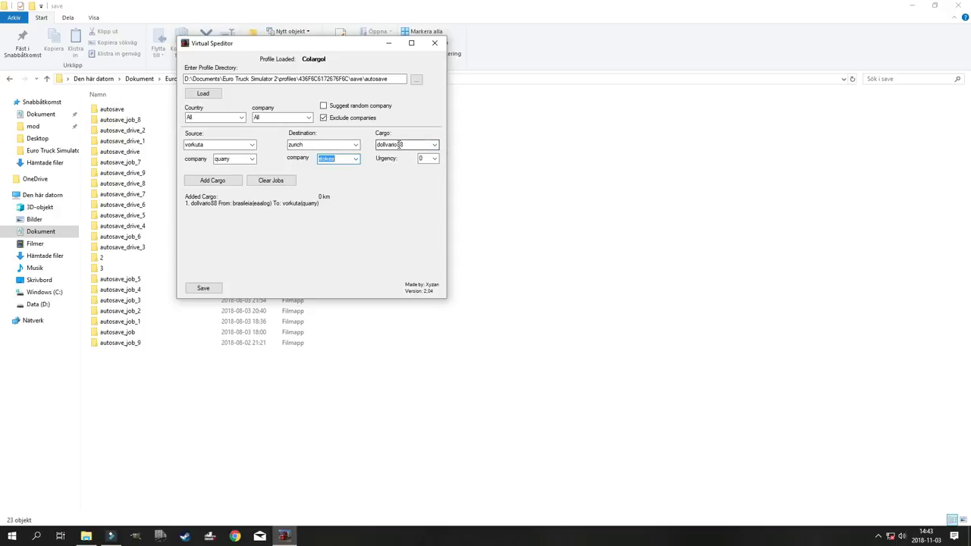
click(211, 180)
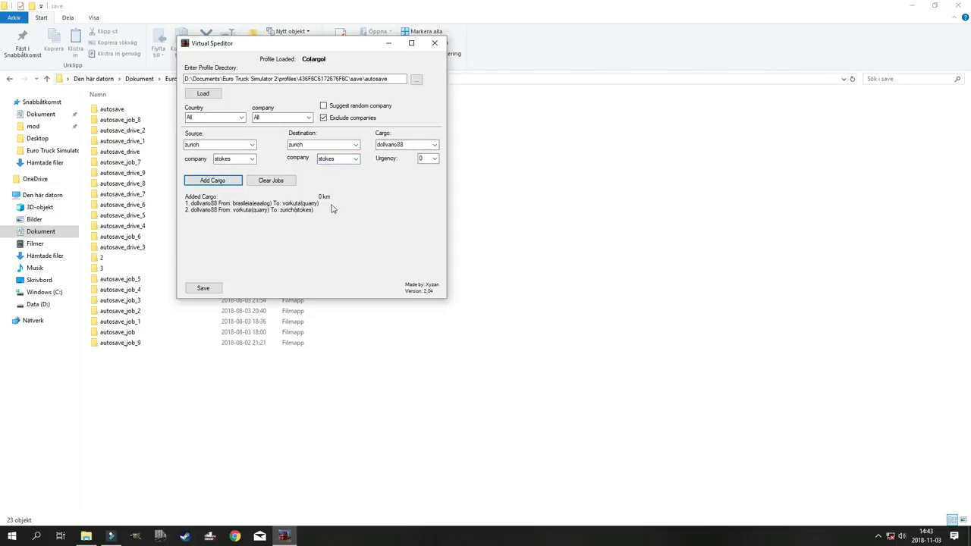
Set the third job's destination to vuktil with a company located there, and add its cargo to the list
click(228, 144)
click(311, 144)
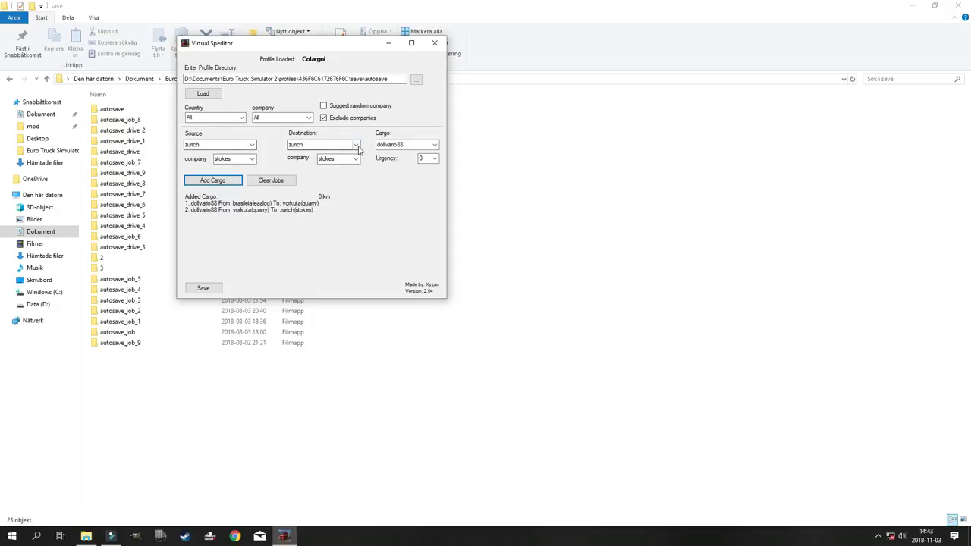
click(355, 144)
click(311, 173)
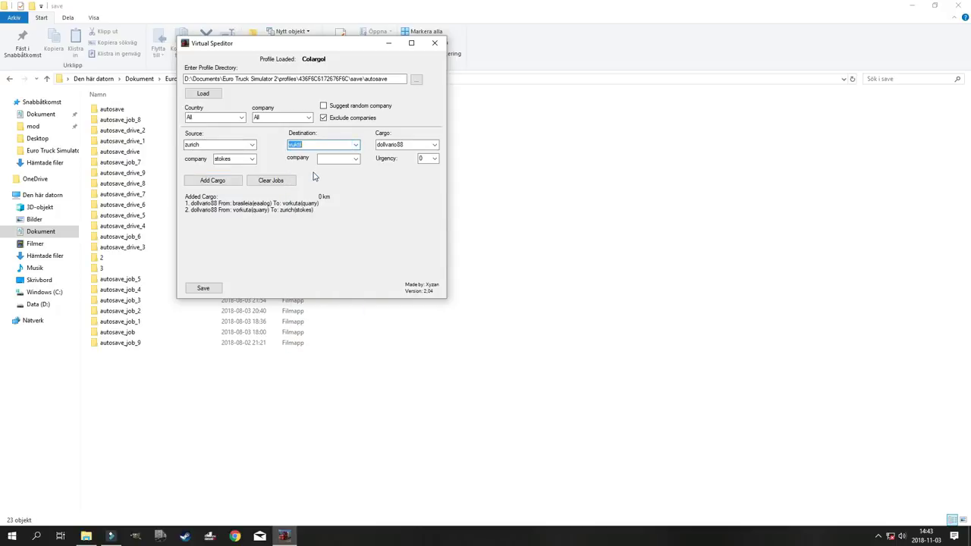
click(355, 159)
click(344, 185)
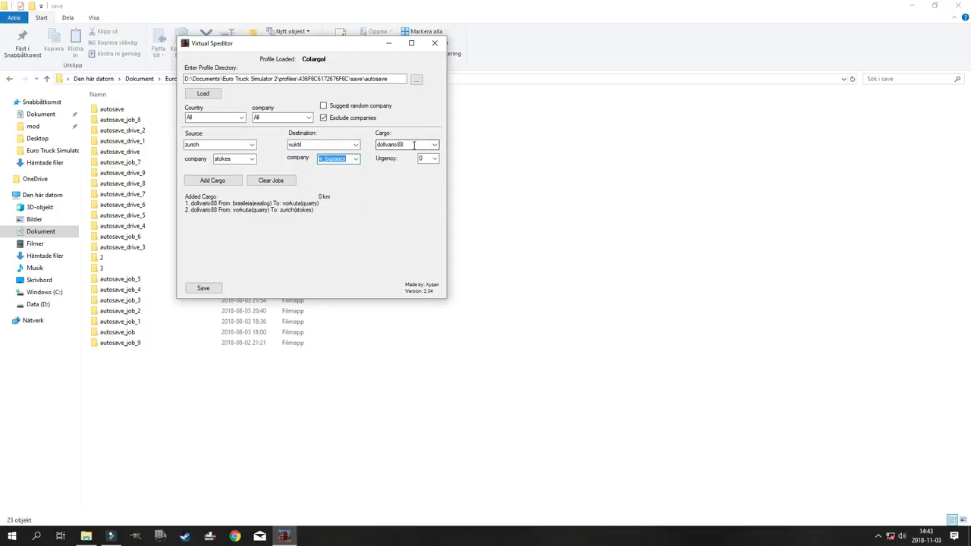
click(224, 181)
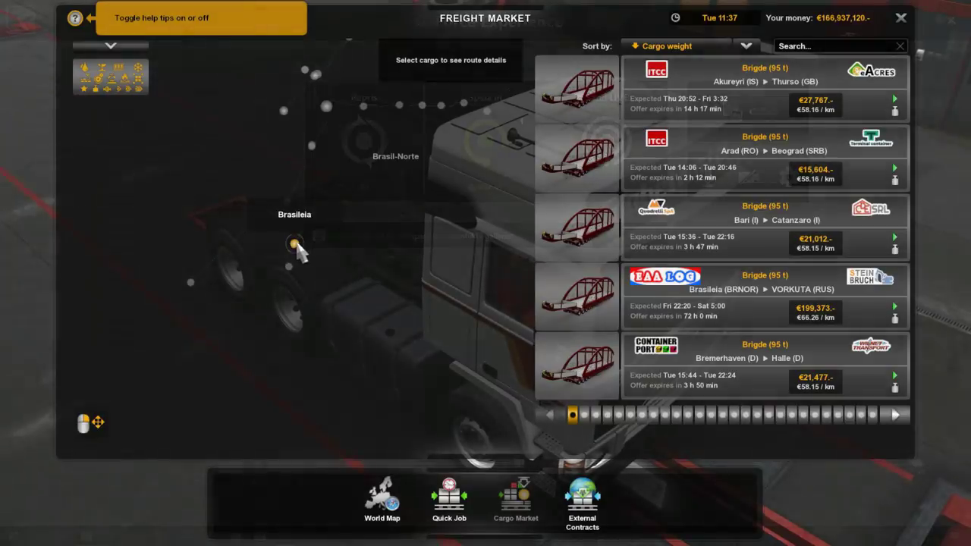
In Euro Truck Simulator 2, filter the freight market to Brasileia and set the 95 t Brigde job to VORKUTA as the GPS destination
click(295, 244)
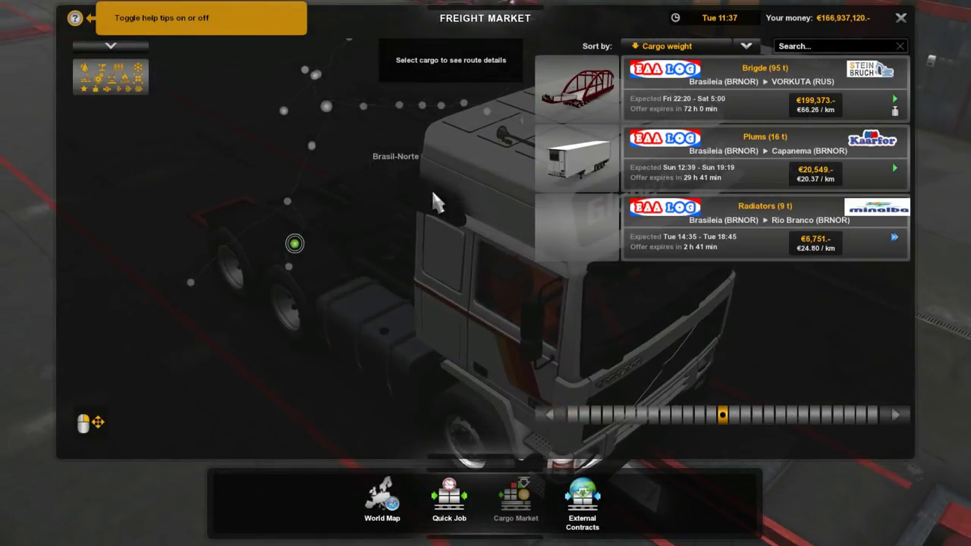
click(744, 105)
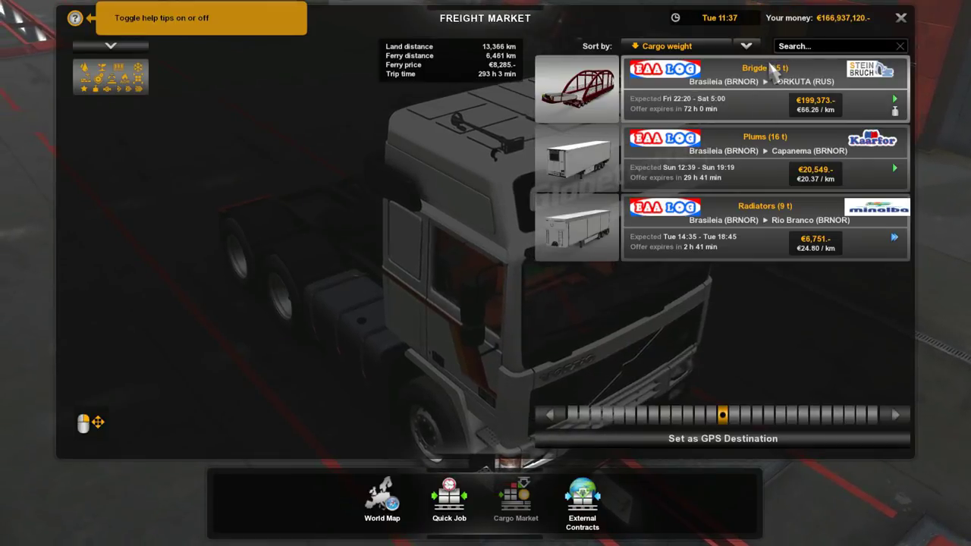
click(768, 448)
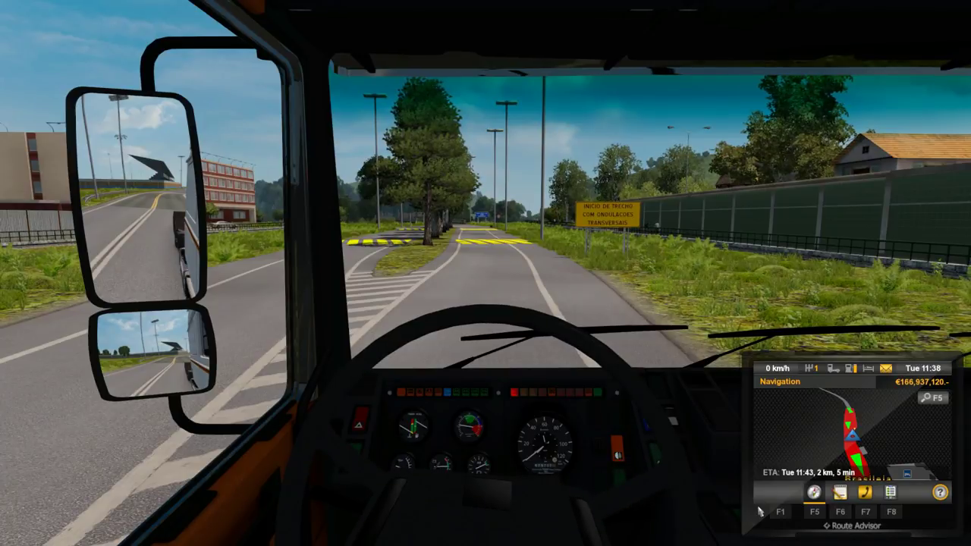
Hide and show the Route Advisor twice while the truck is parked
key(F3)
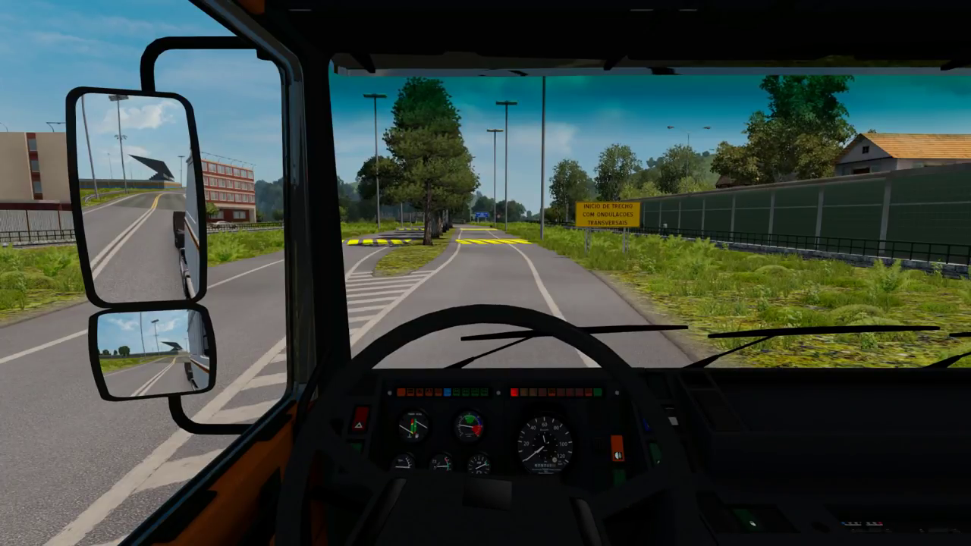
key(F3)
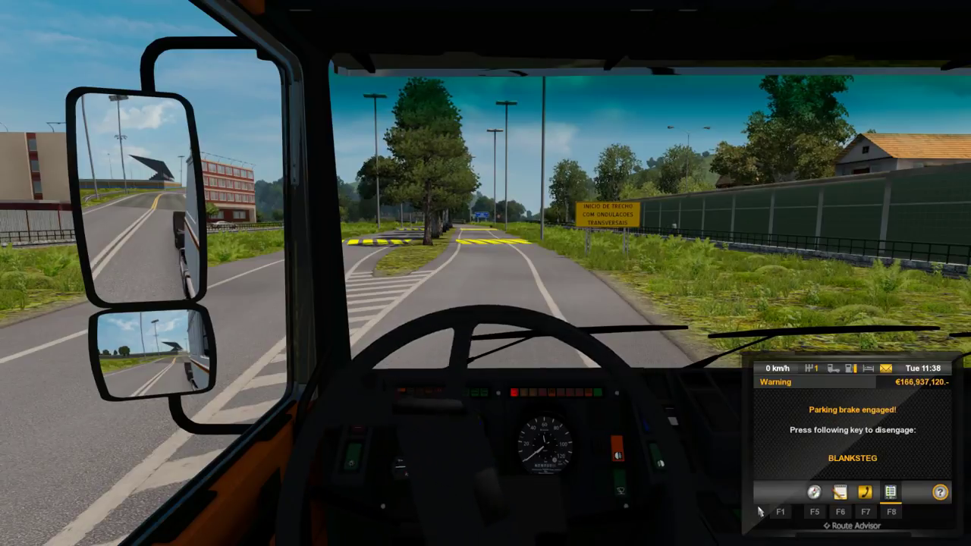
key(F3)
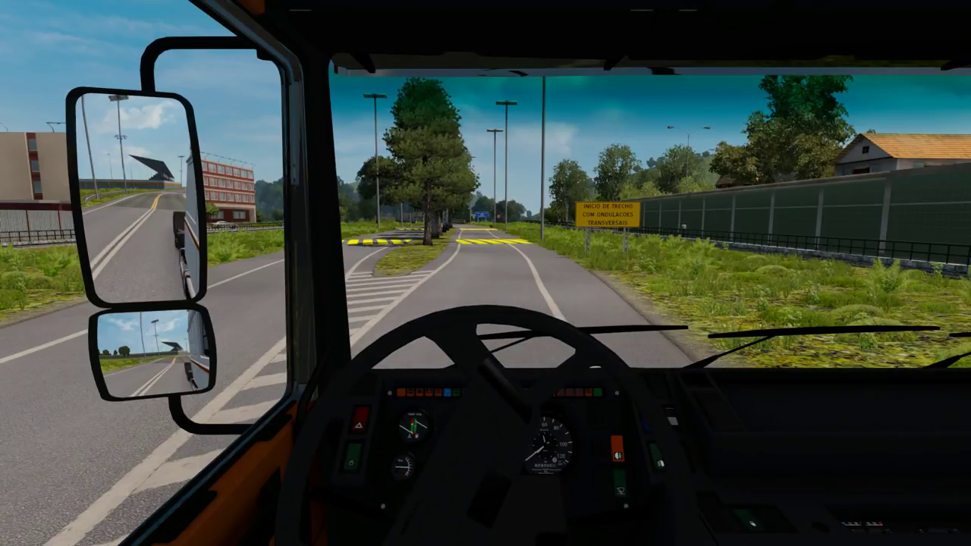
key(F3)
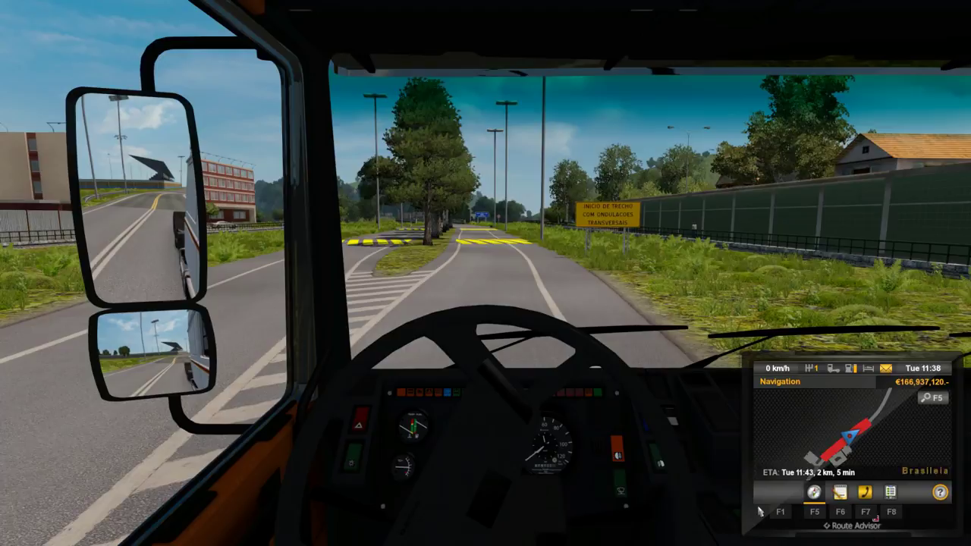
Drive the truck off and make a U-turn onto the road in the opposite direction
key(w)
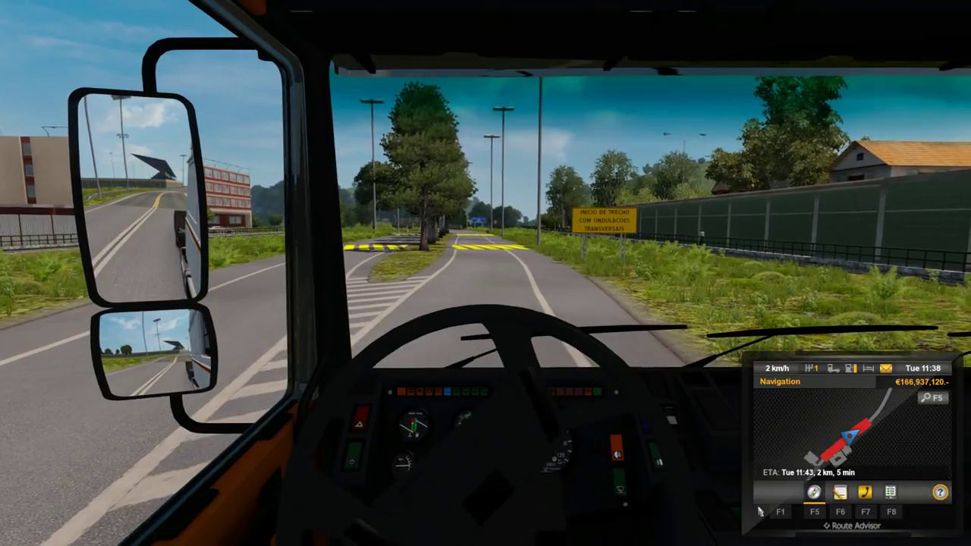
key(w)
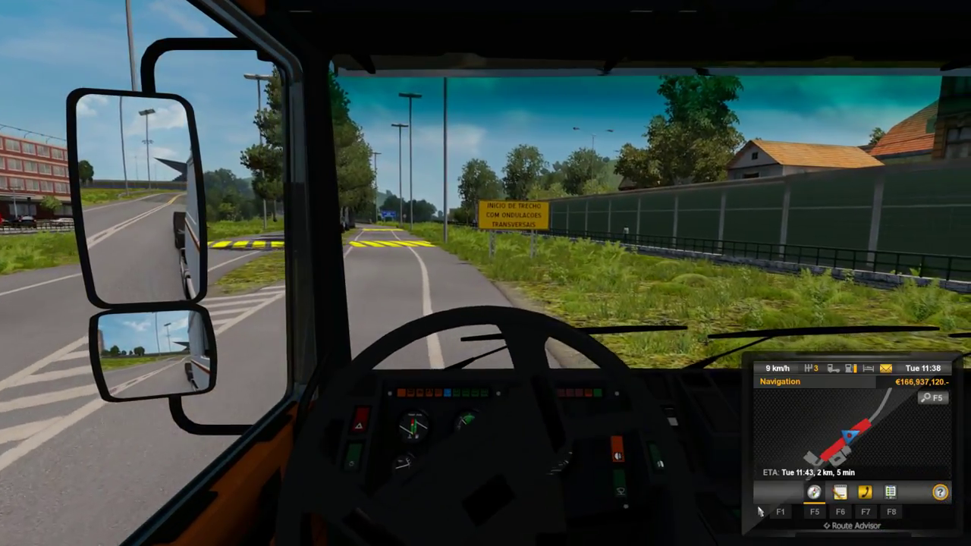
key(a)
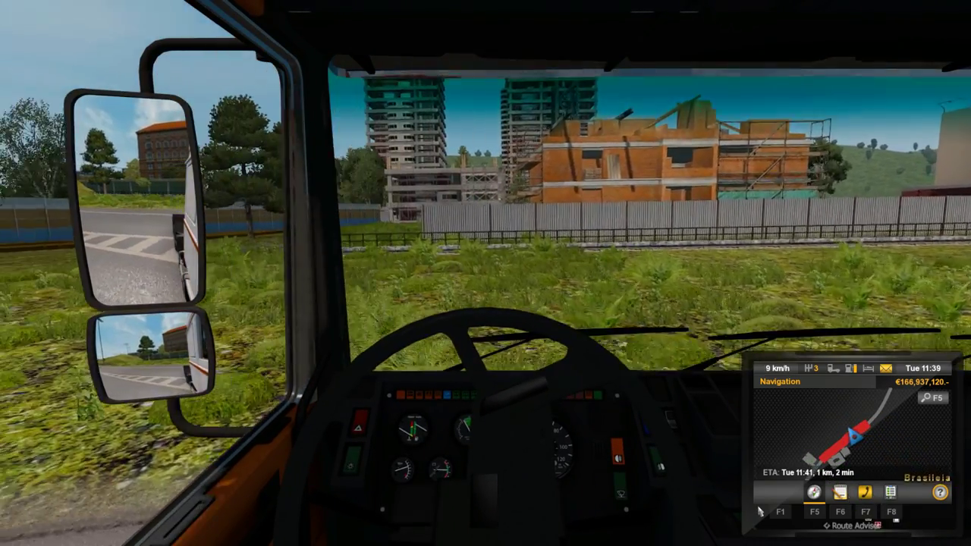
key(w)
key(d)
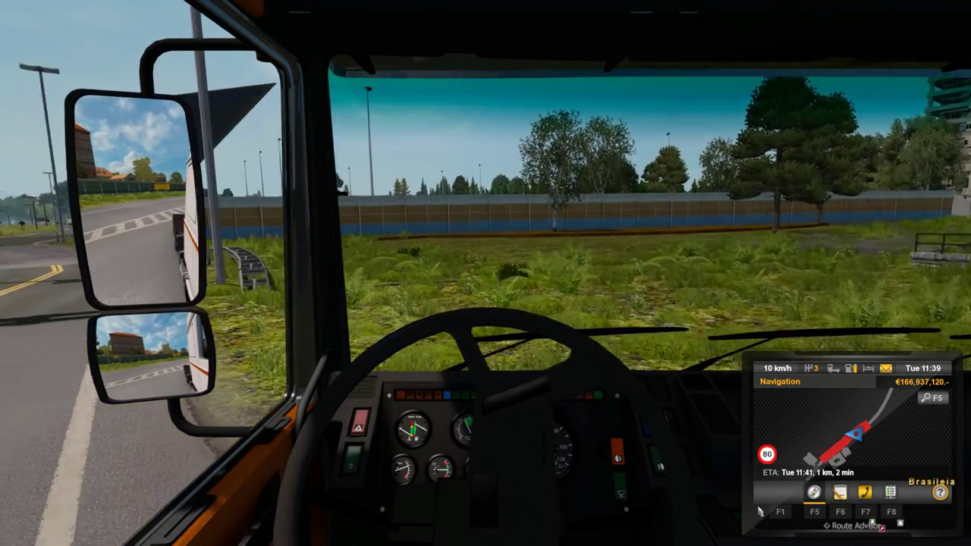
key(w)
key(a)
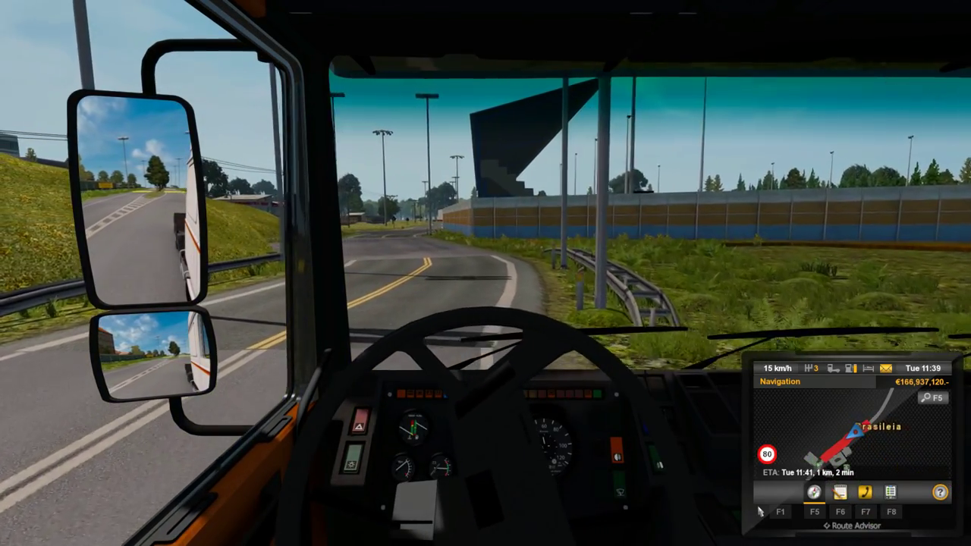
Follow the marked route through Brasileia to the entrance of the EAA LOG depot
key(w)
key(d)
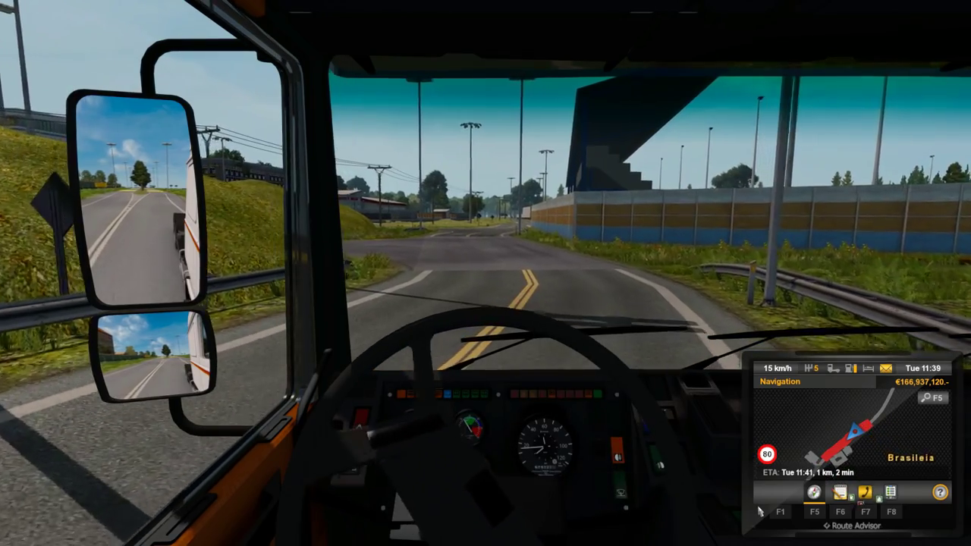
key(w)
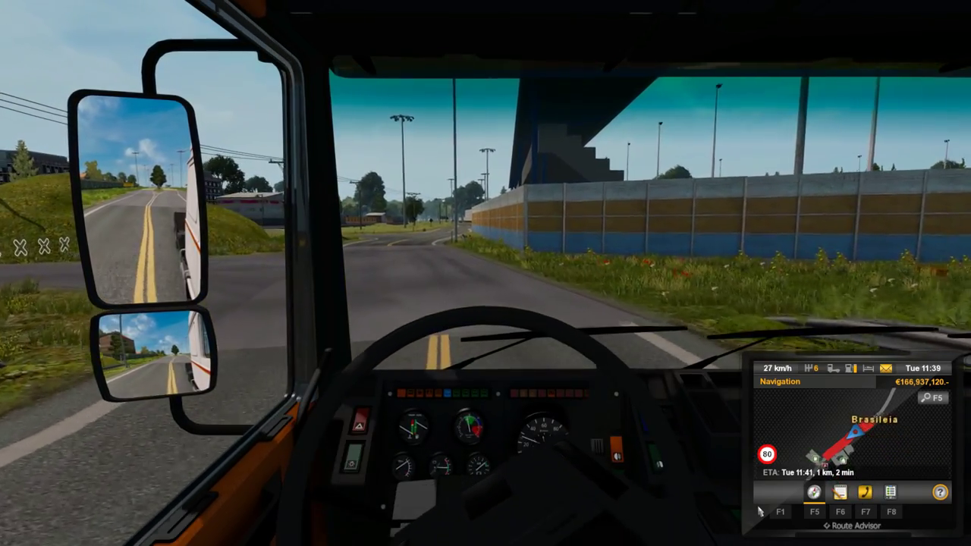
key(w)
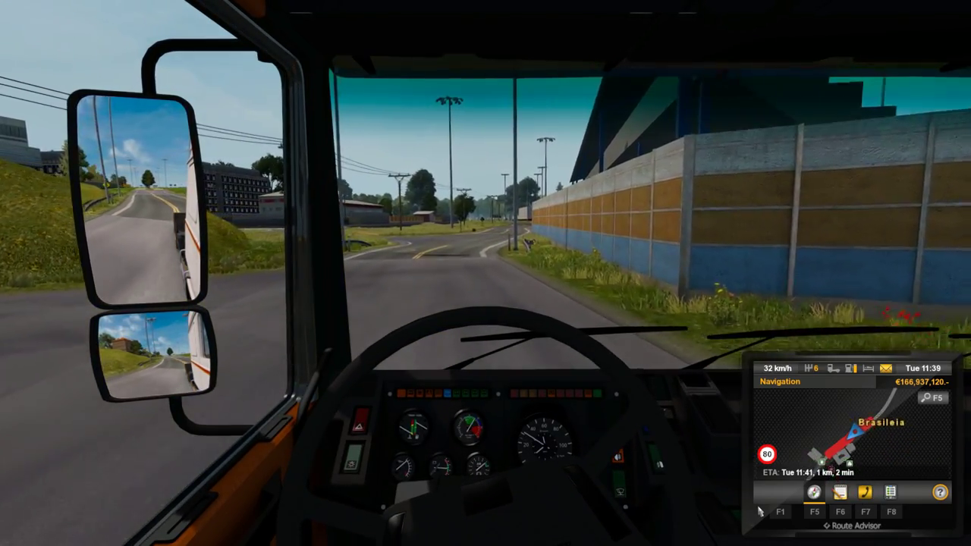
key(w)
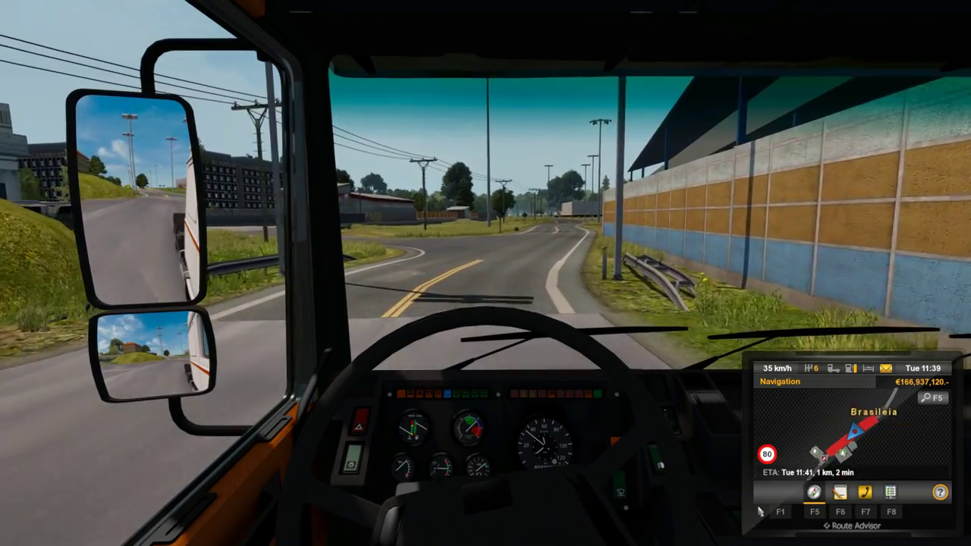
key(d)
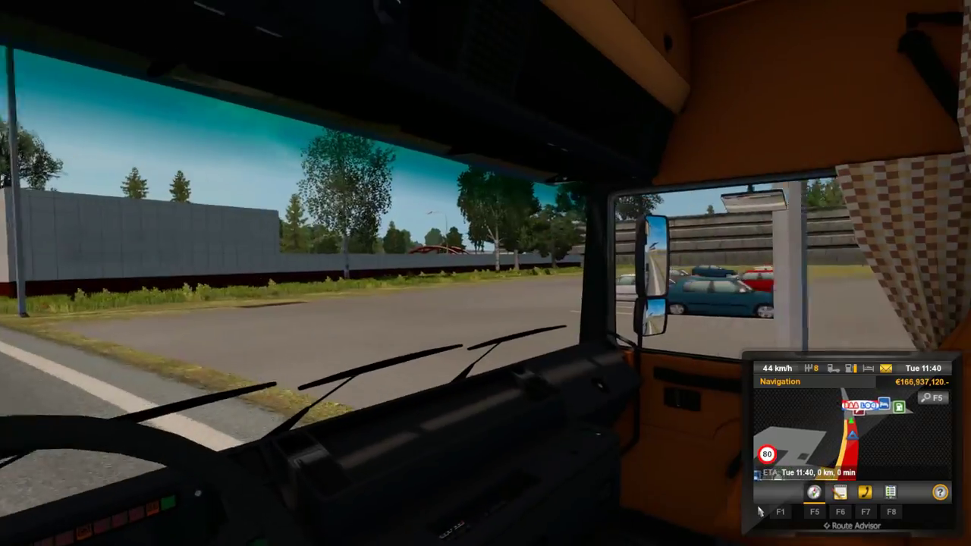
key(5)
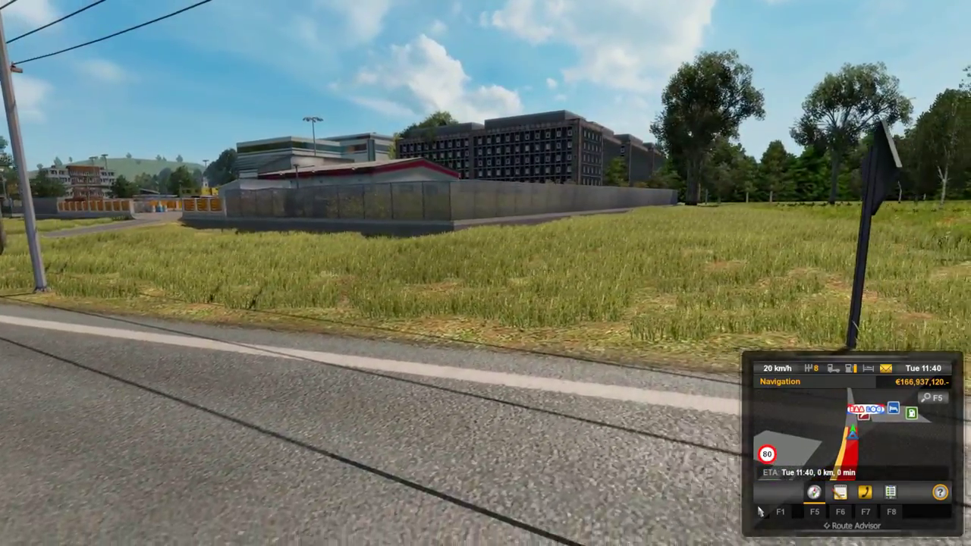
key(1)
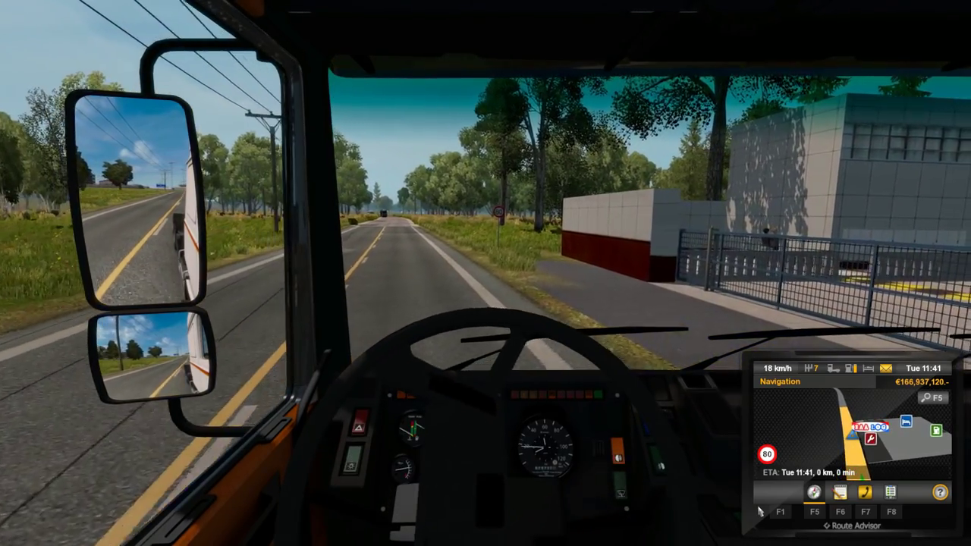
Turn into the EAA LOG yard and stop the truck on the green question-mark job marker
key(d)
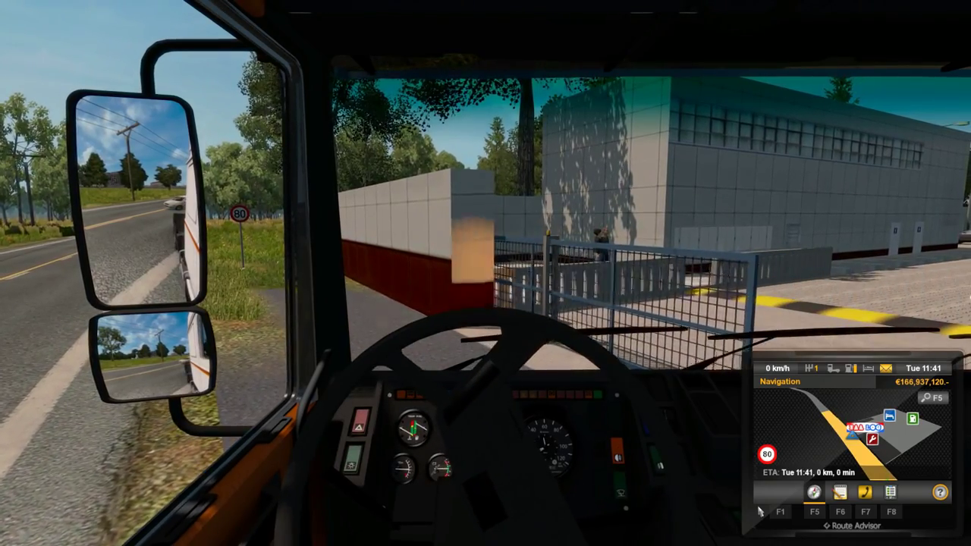
key(d)
key(w)
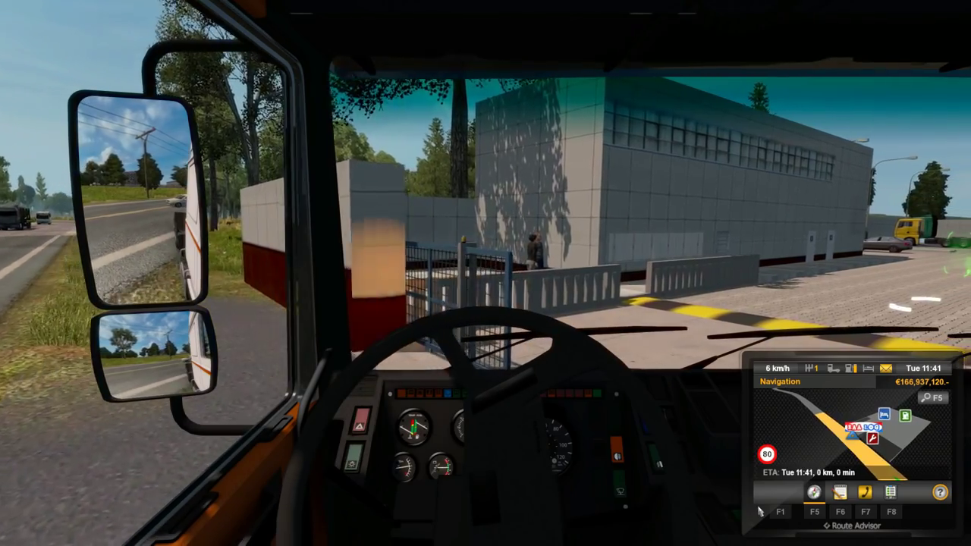
key(d)
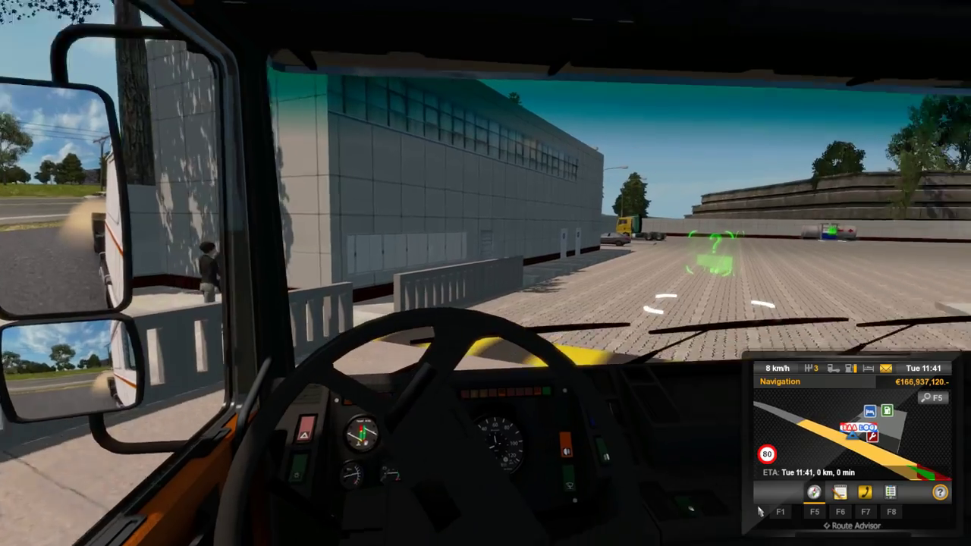
key(d)
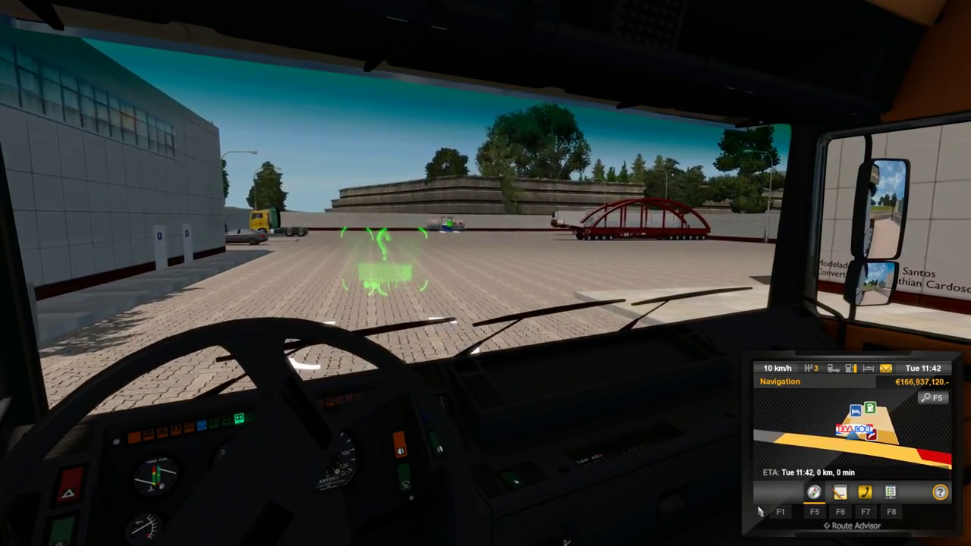
key(d)
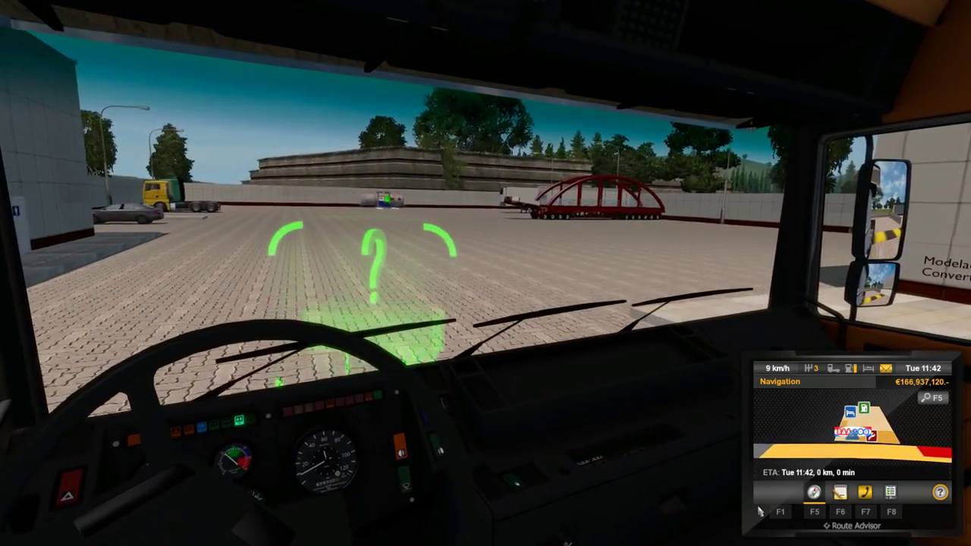
key(s)
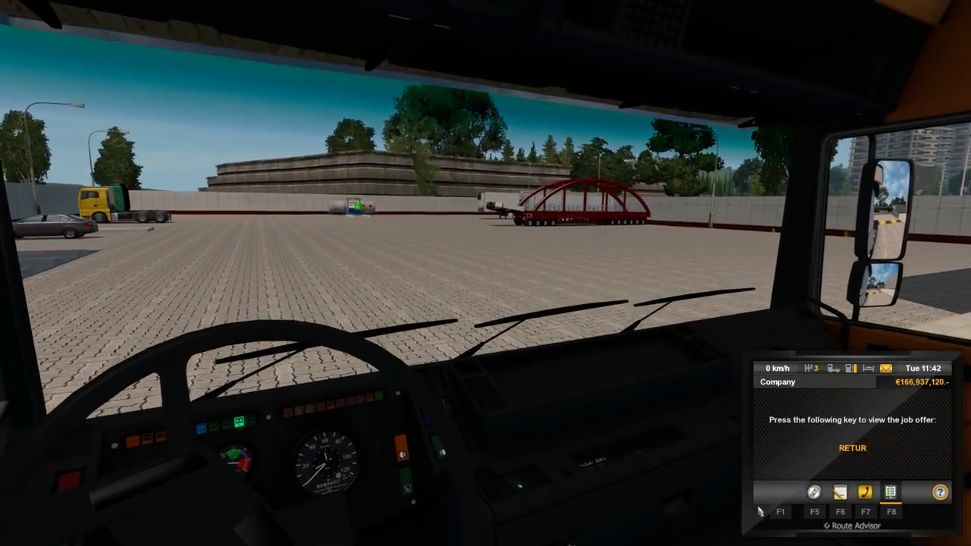
Take the Brigde (95 t) job from Brasileia to VORKUTA in the freight market and accept the truck analysis
key(Return)
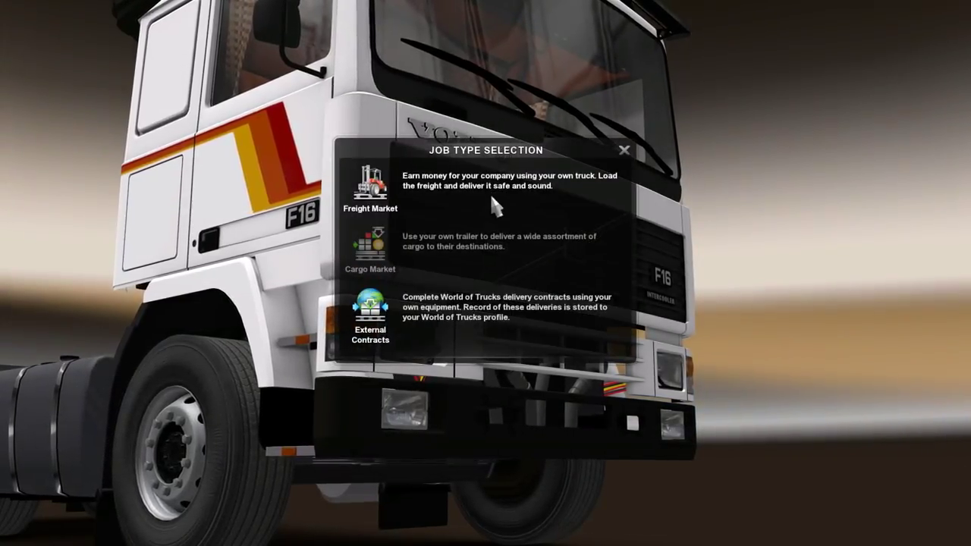
click(516, 194)
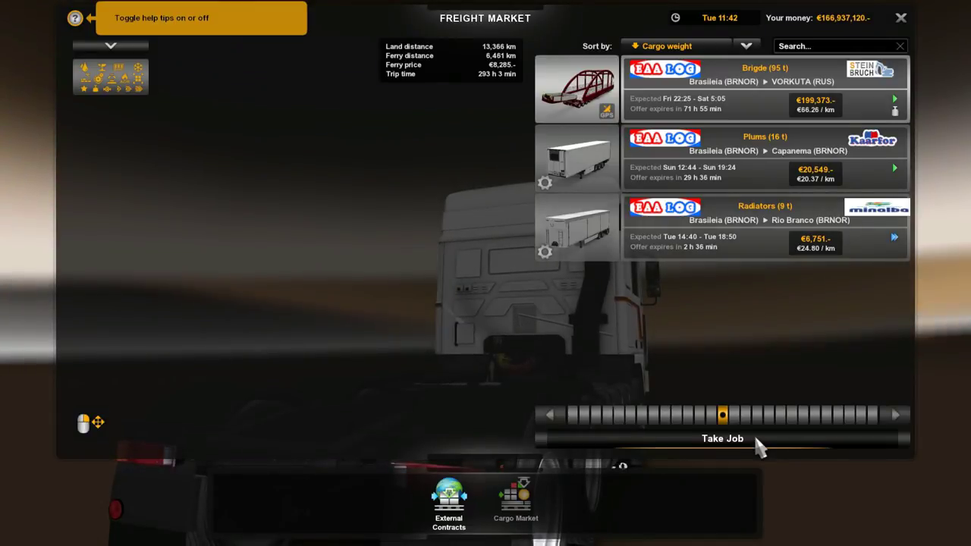
click(757, 442)
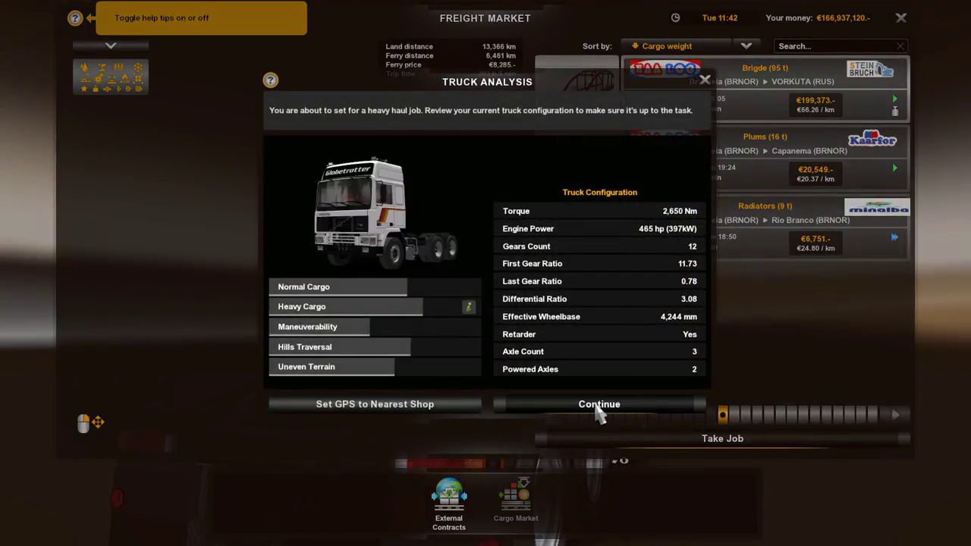
click(599, 406)
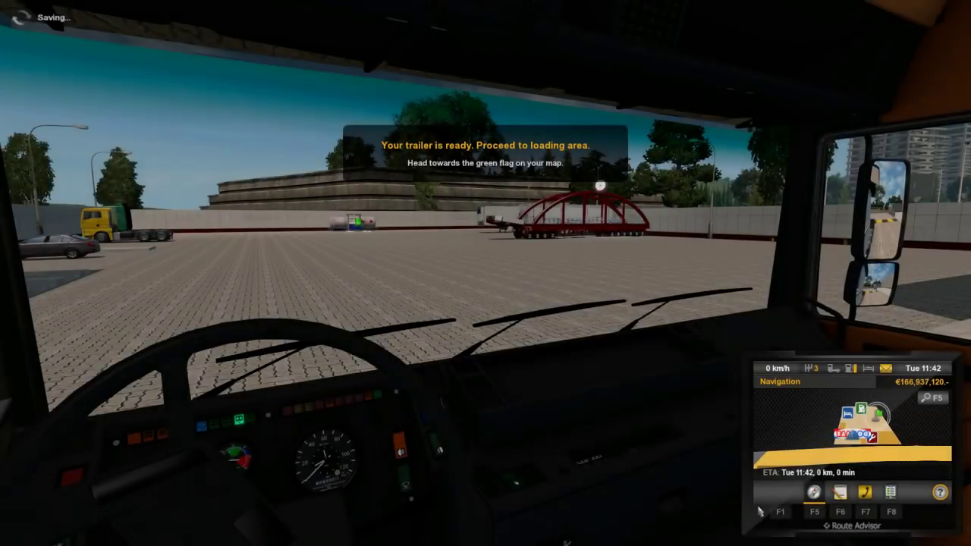
Drive across the yard into the service bay and enter the truck service's configurator
key(w)
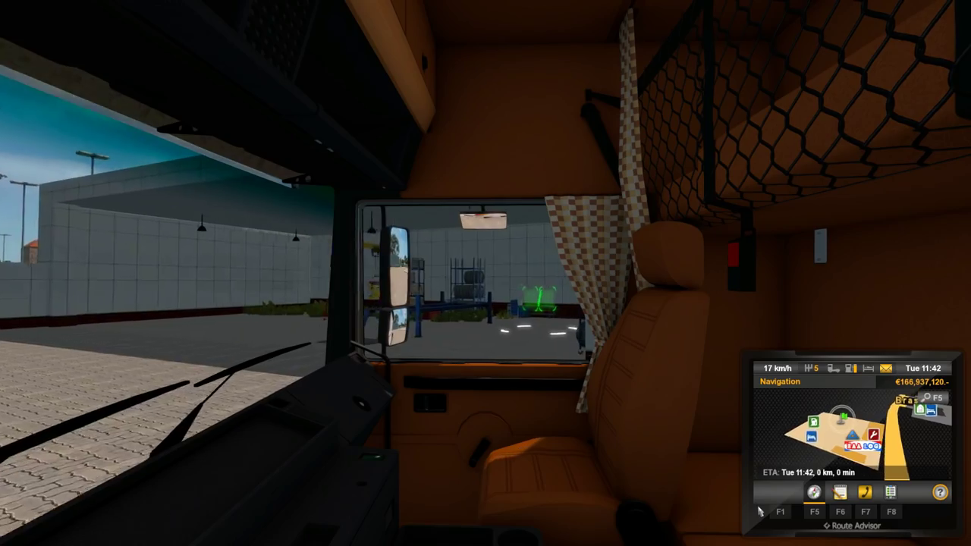
key(1)
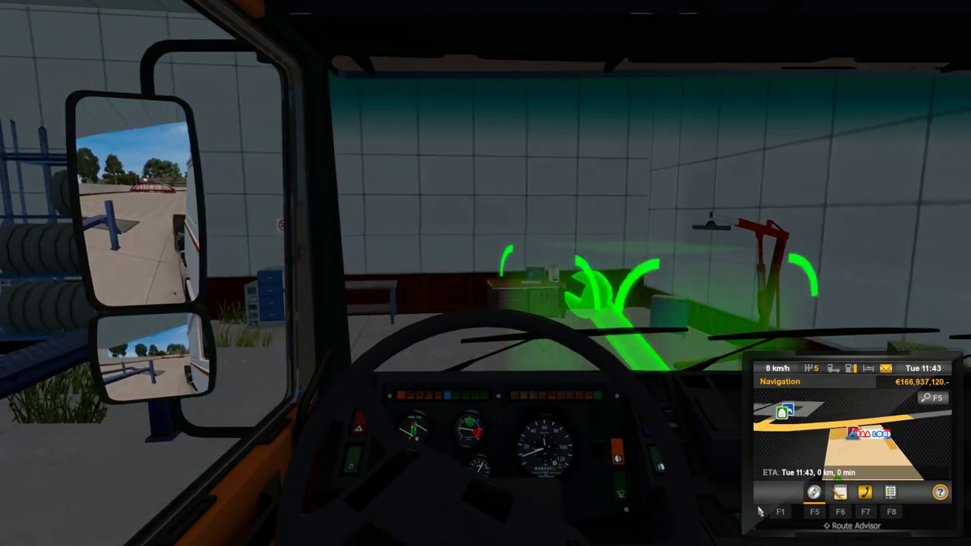
key(Return)
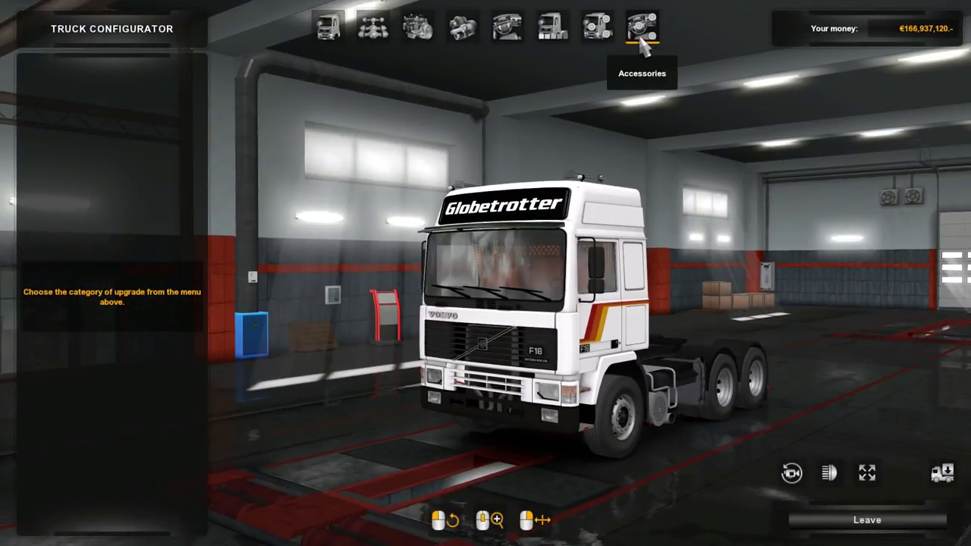
Buy the Portable Navigator accessory for the windshield corner and repair the truck's engine and wheels
click(642, 29)
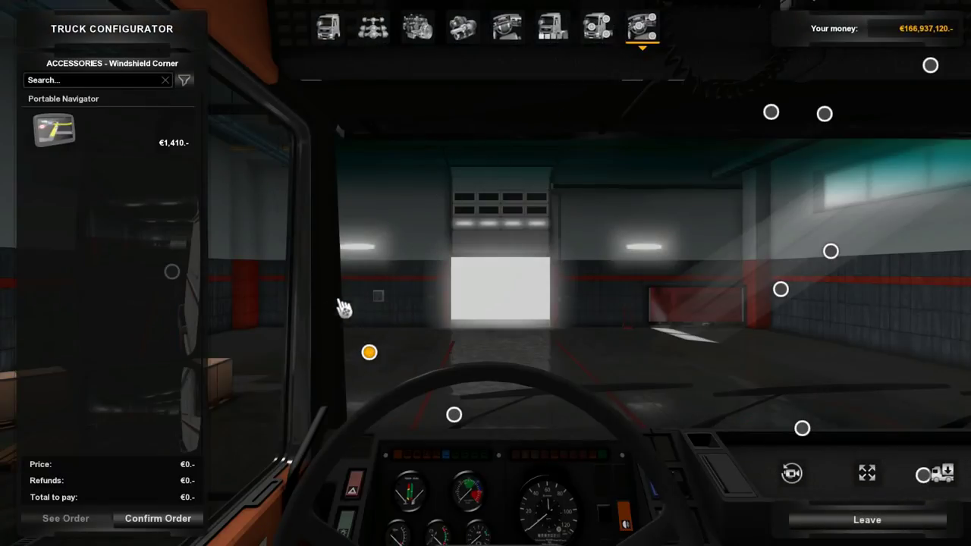
click(107, 121)
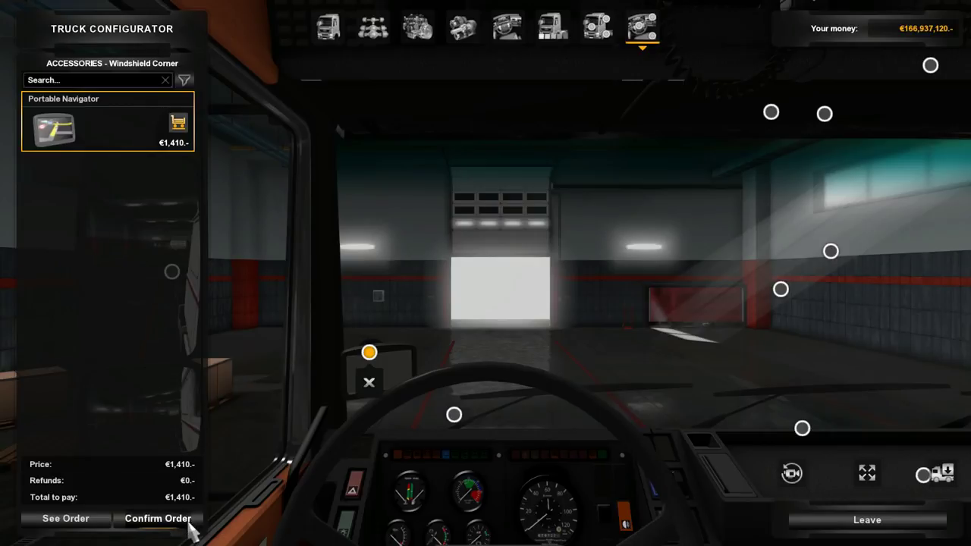
click(188, 522)
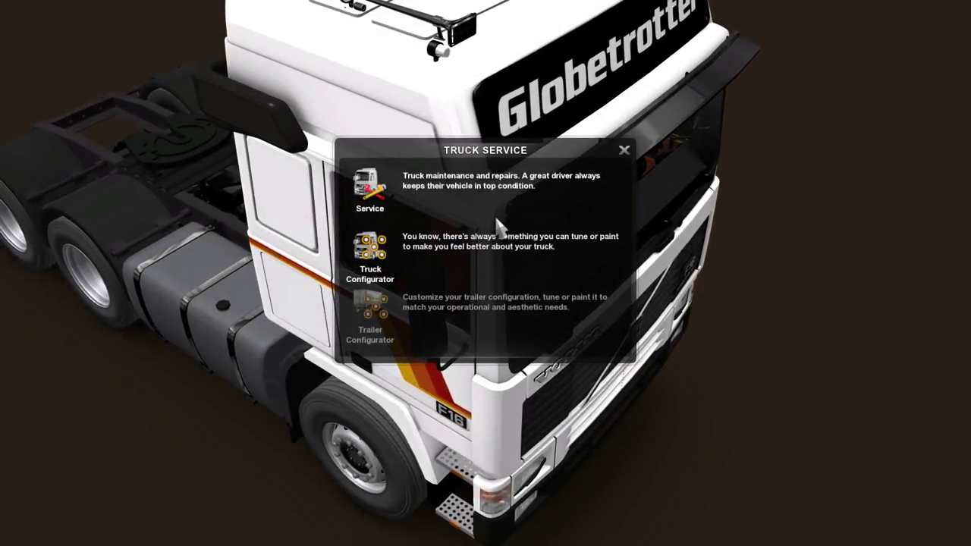
click(498, 218)
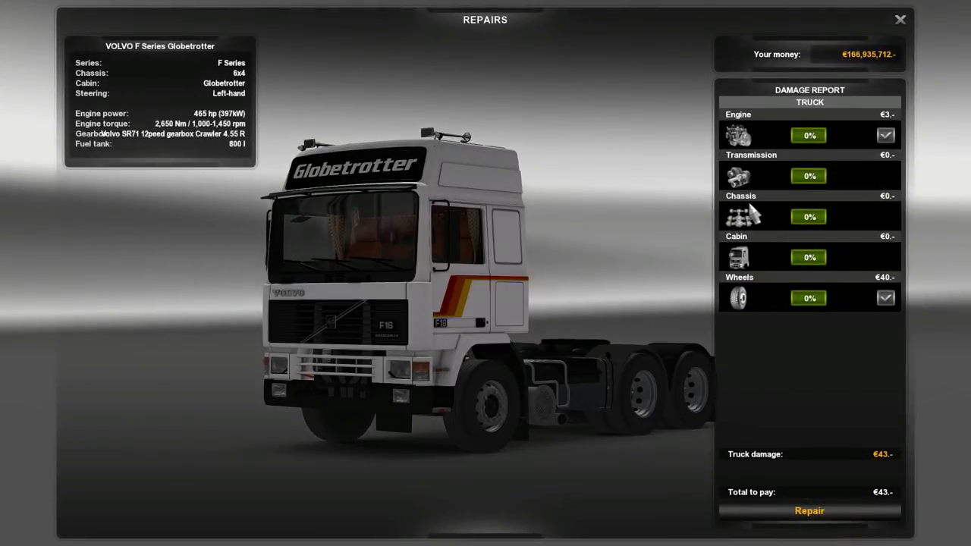
click(816, 518)
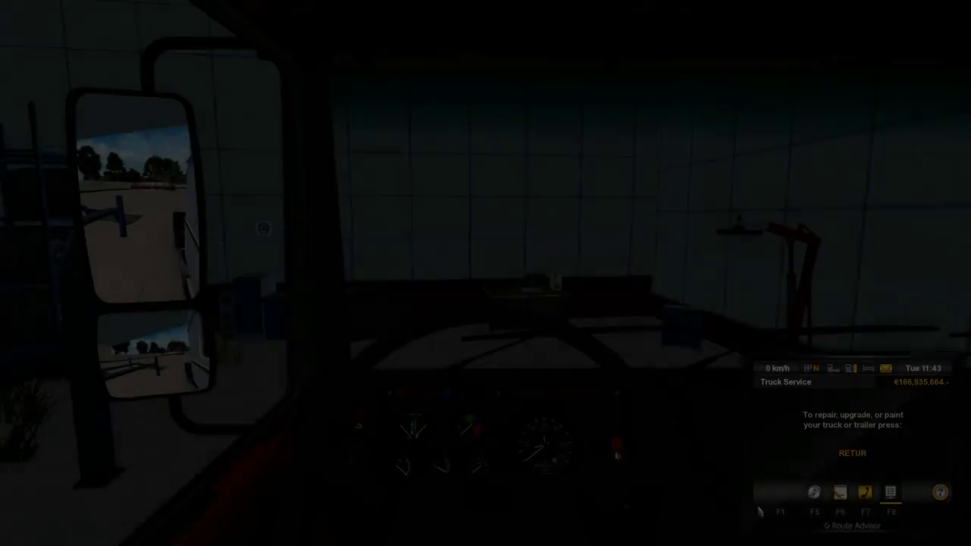
Reverse the truck out of the service bay and back it up to the red bridge trailer
key(s)
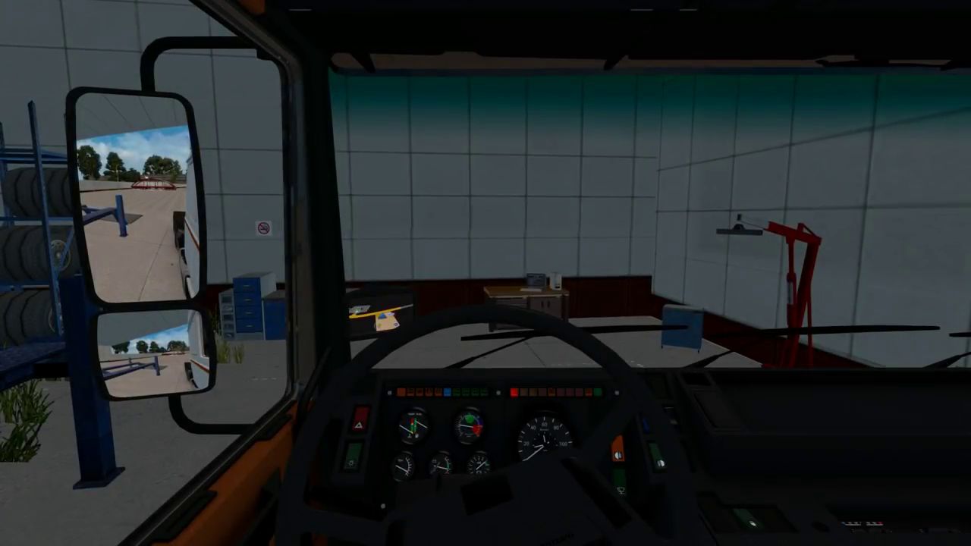
key(5)
key(s)
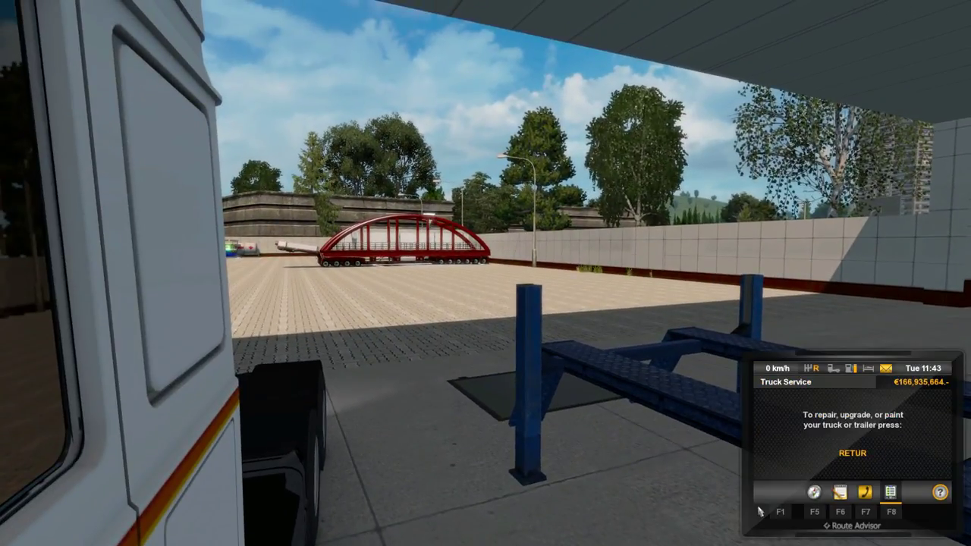
key(s)
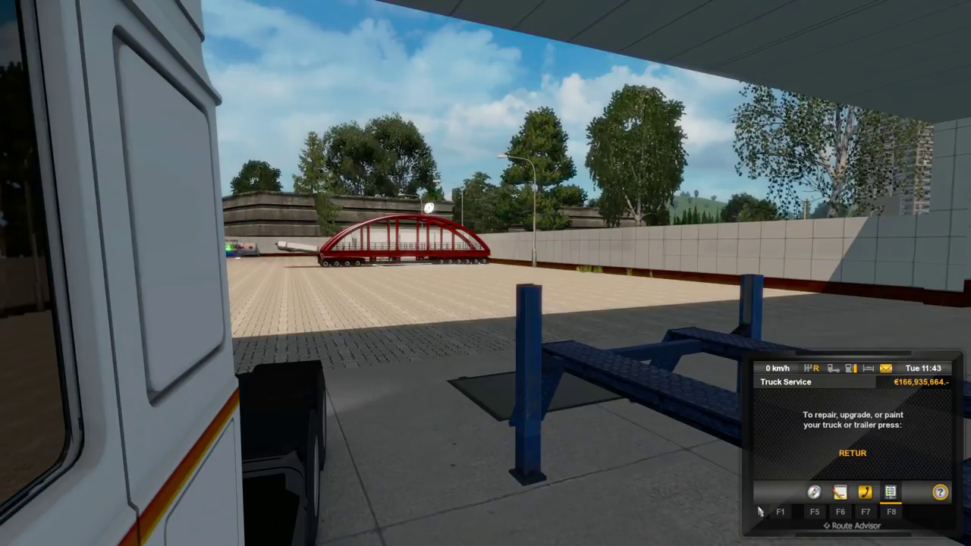
key(w)
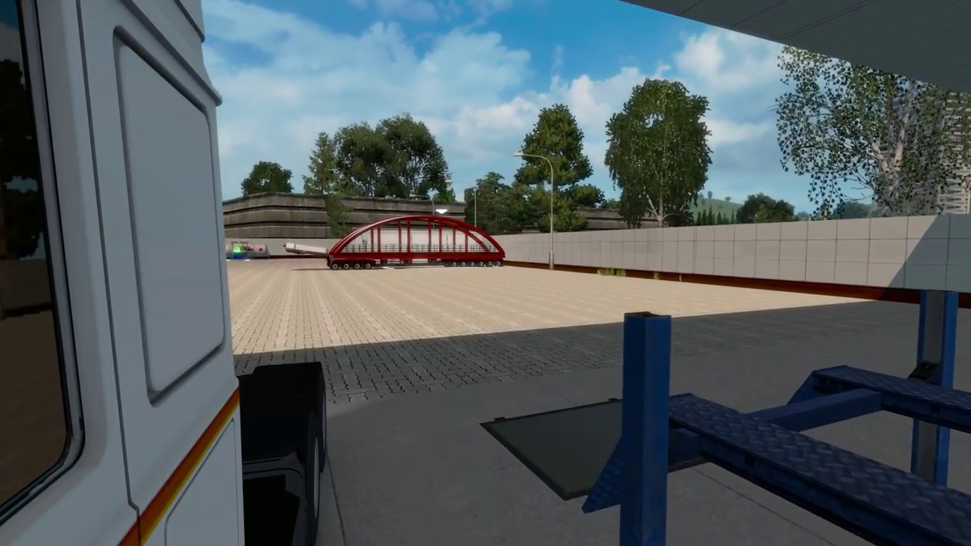
key(1)
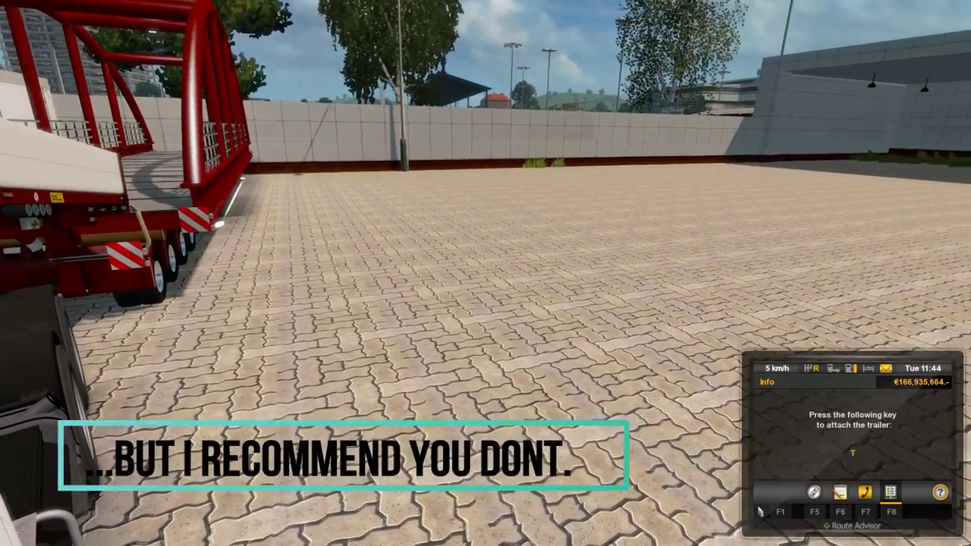
Switch to the cab's interior view and add a route waypoint just north of Formosa on the world map
key(1)
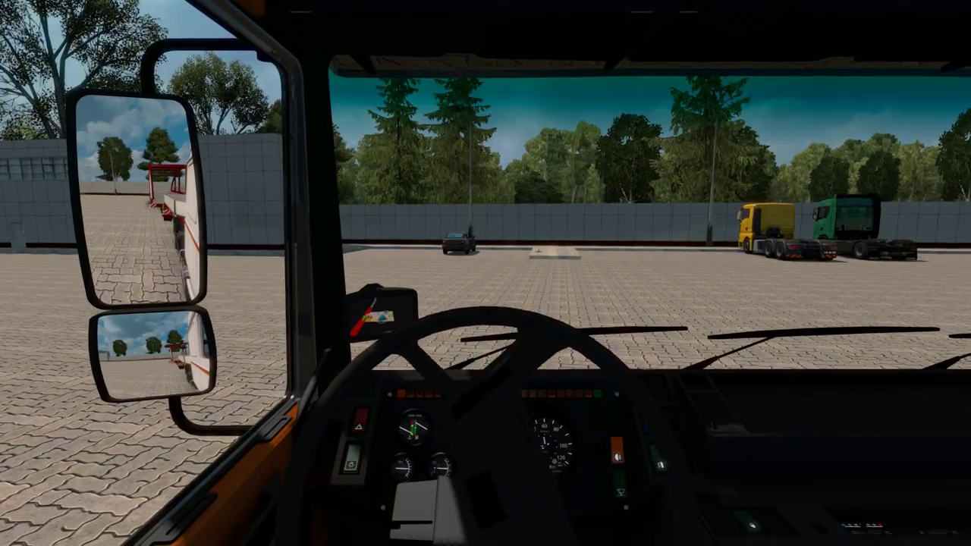
key(m)
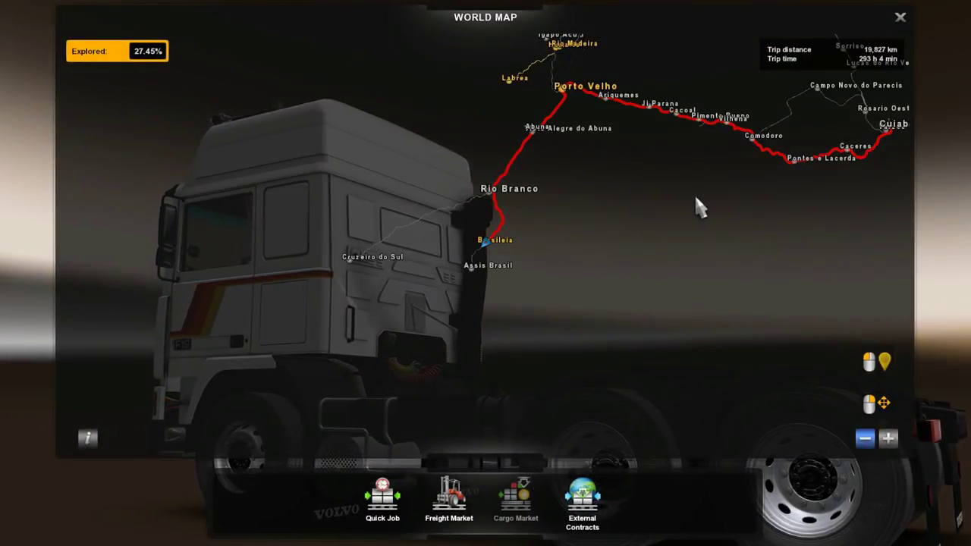
drag(695, 193, 254, 190)
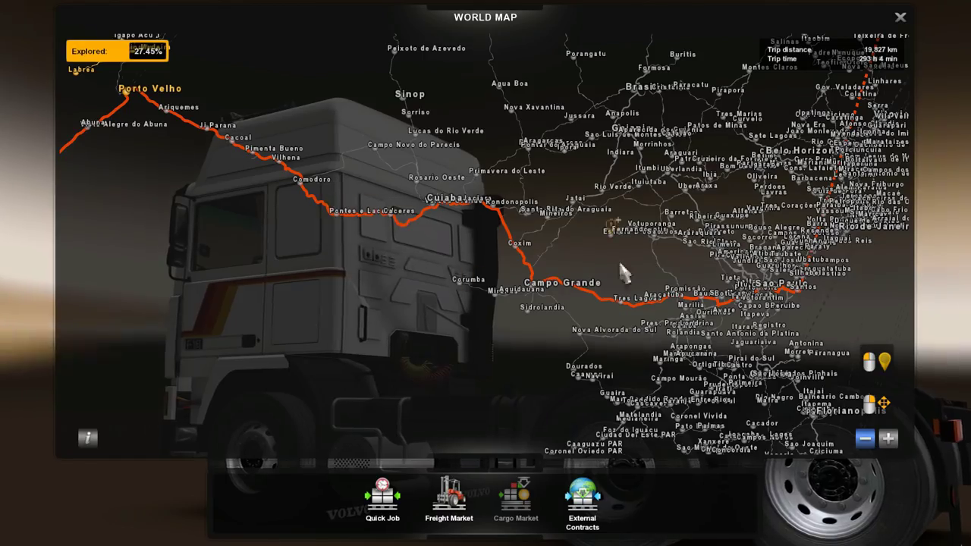
drag(801, 260, 228, 454)
drag(524, 156, 762, 75)
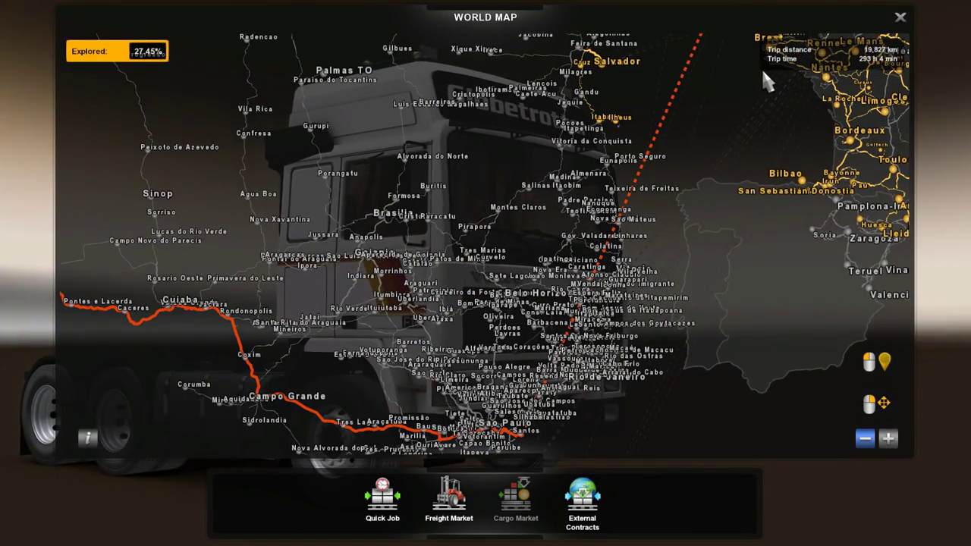
click(399, 192)
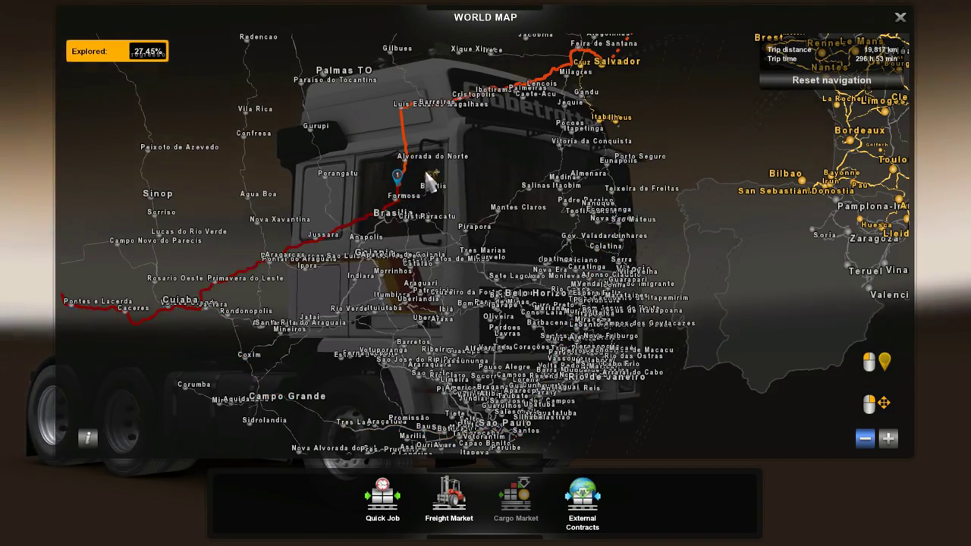
Add a second route waypoint between Magdeburg and Berlin on the world map
drag(698, 107, 570, 247)
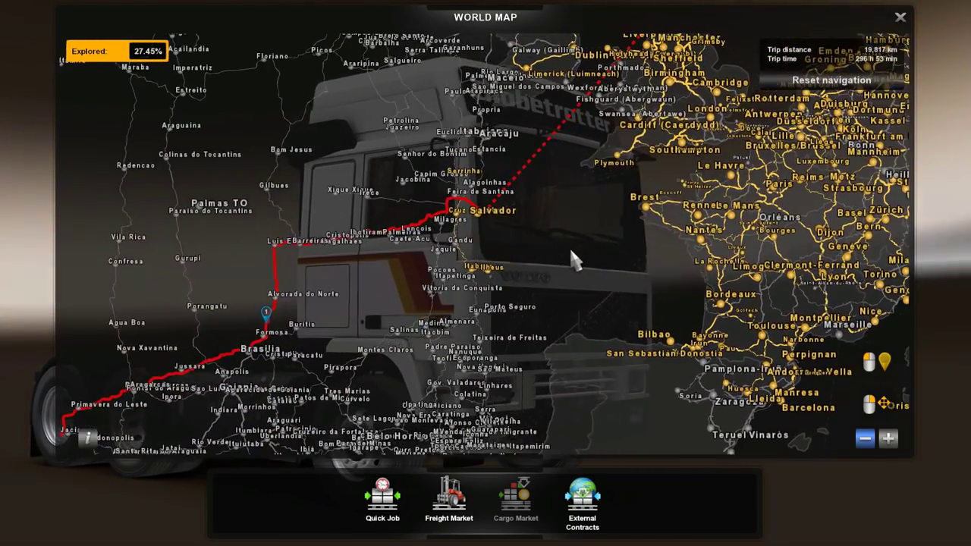
drag(573, 179, 188, 305)
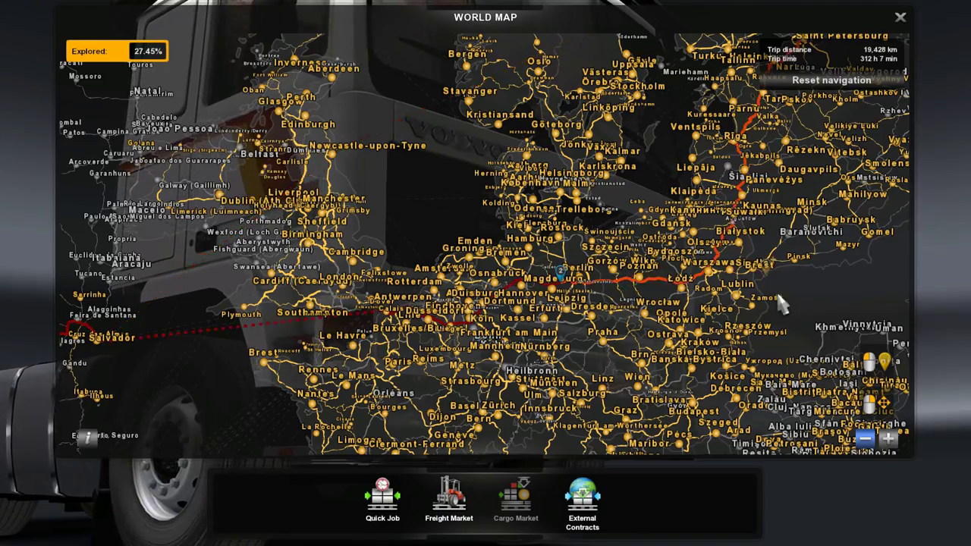
Trace the planned route from Central Europe to the destination VORKUTA and back to the starting point at Brasileia
drag(886, 277, 357, 432)
drag(557, 196, 291, 369)
drag(630, 239, 96, 85)
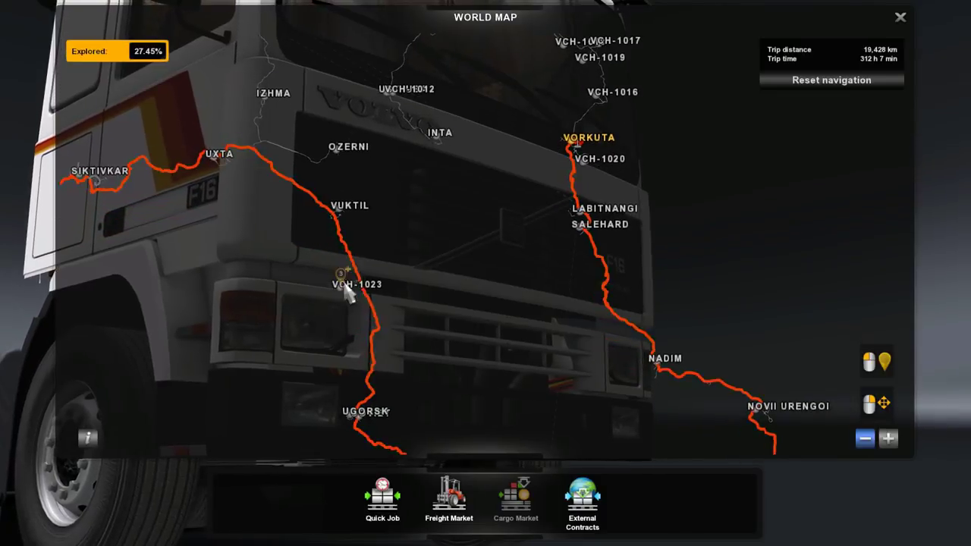
drag(531, 358, 809, 146)
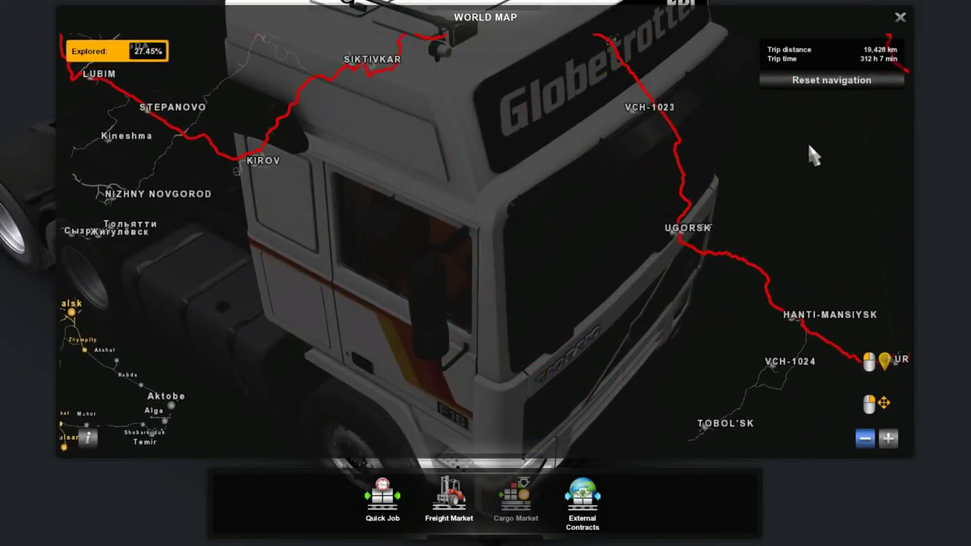
drag(377, 201, 620, 245)
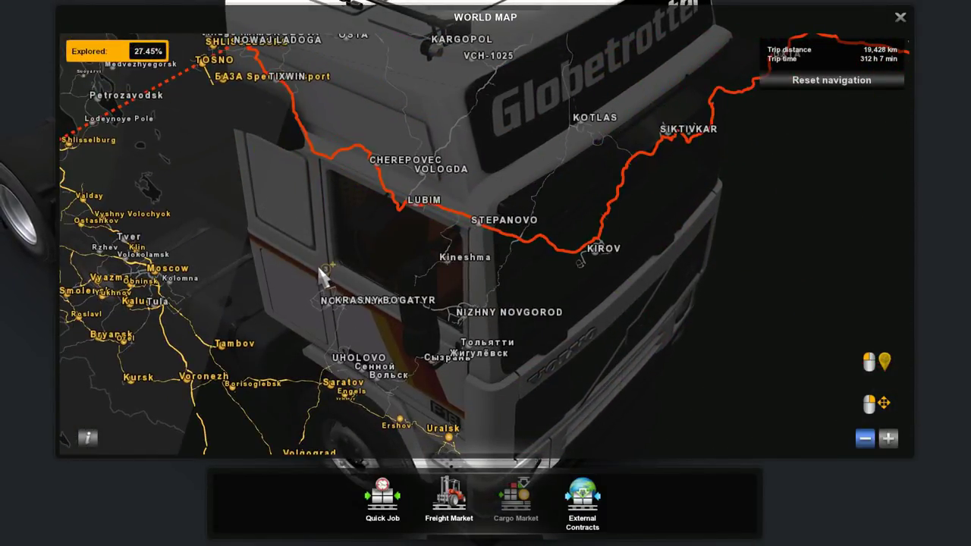
drag(324, 276, 699, 258)
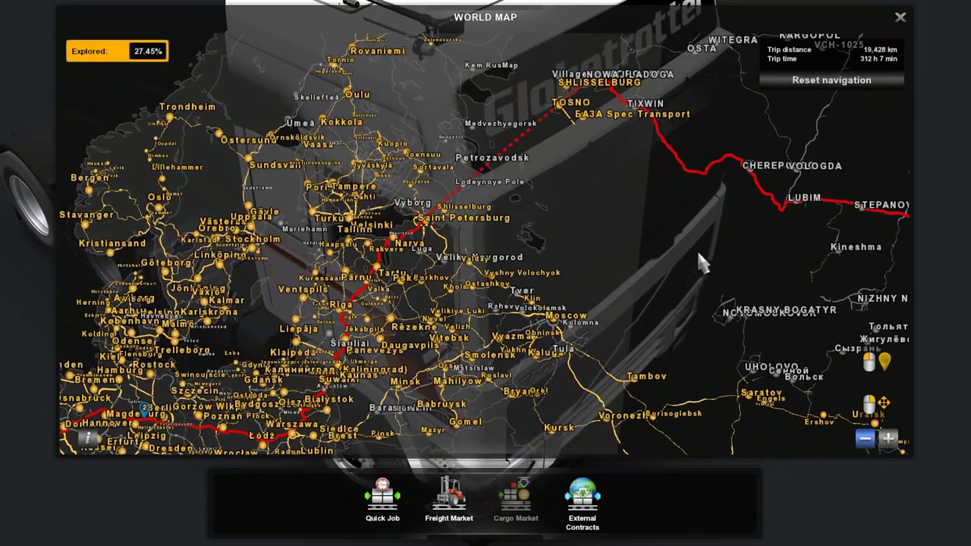
drag(371, 311, 734, 148)
drag(384, 269, 542, 182)
drag(312, 243, 531, 135)
drag(414, 357, 596, 144)
drag(154, 231, 622, 144)
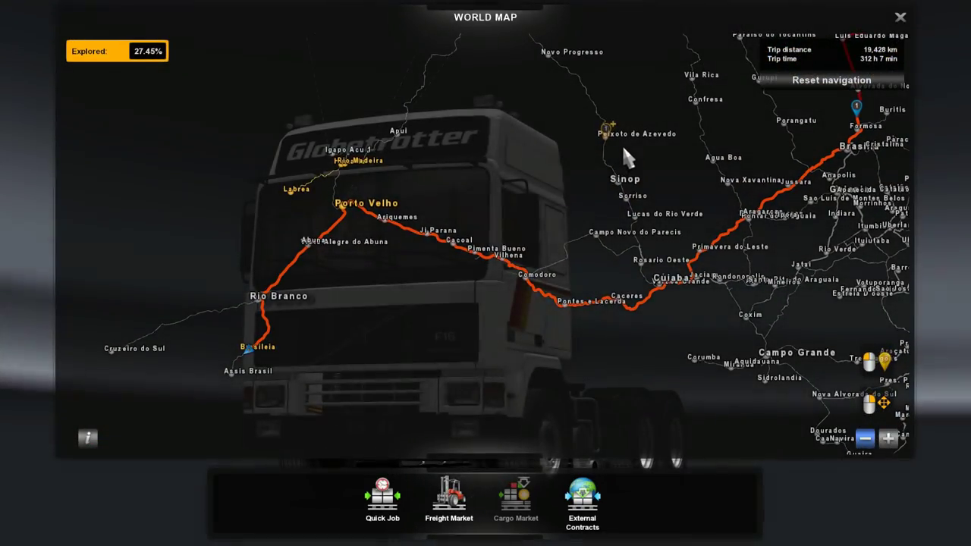
Look over the South American road network south of the route, then return to the route section between Cuiaba and Salvador
drag(695, 371, 251, 141)
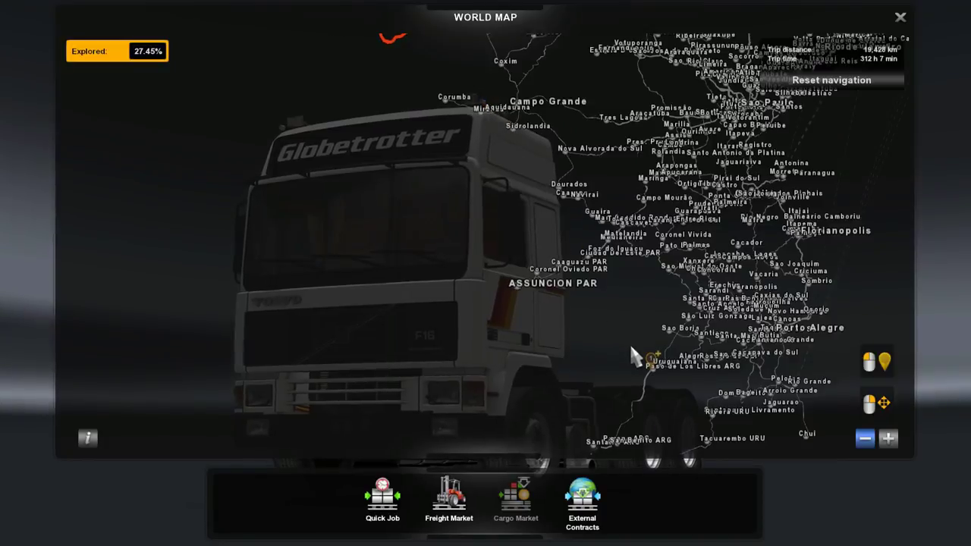
drag(630, 343, 630, 91)
drag(386, 380, 553, 265)
drag(666, 230, 458, 359)
drag(349, 161, 518, 344)
drag(555, 162, 551, 350)
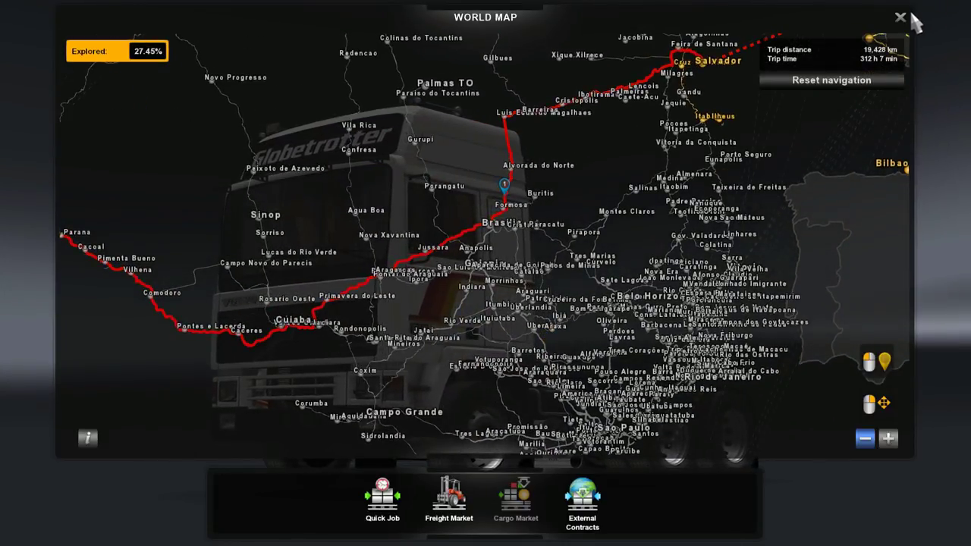